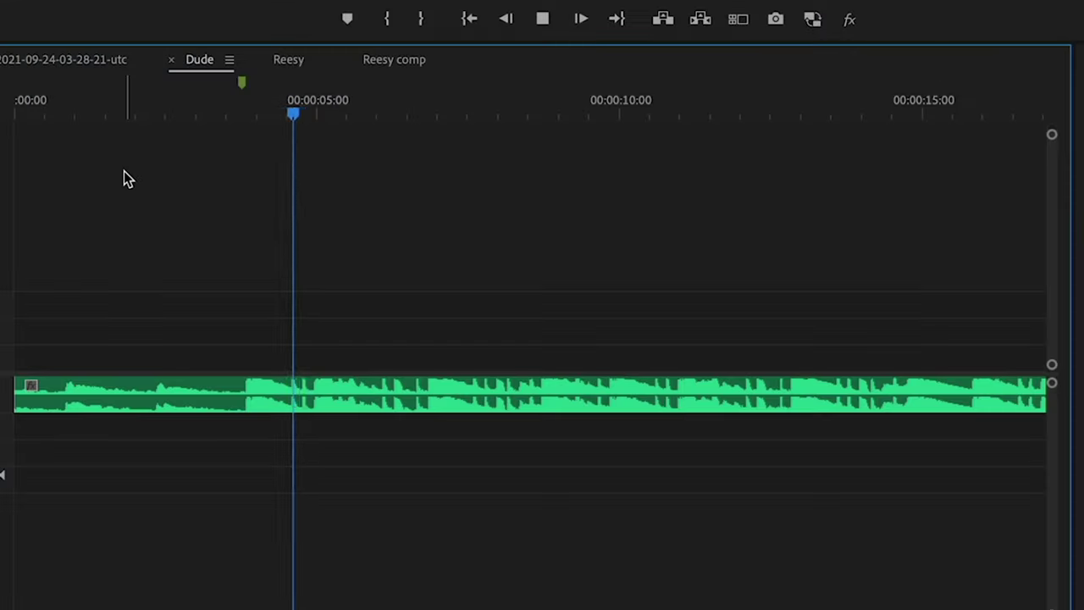
# Step: Drop two more beat markers on the Dude timeline, then pick the C003 and C002 Footage clips
pyautogui.press('m')
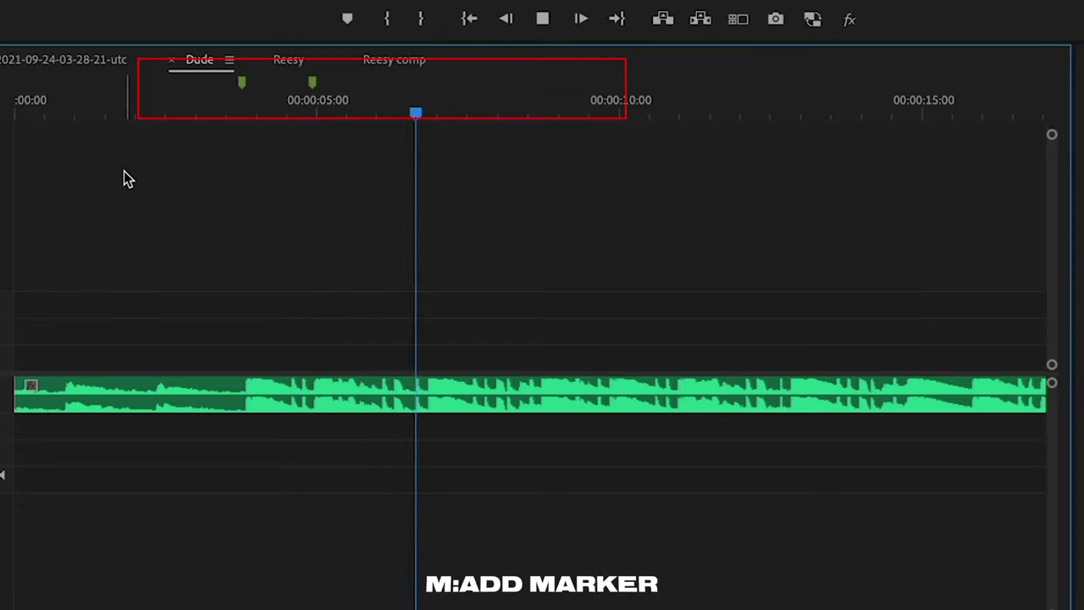
pyautogui.press('m')
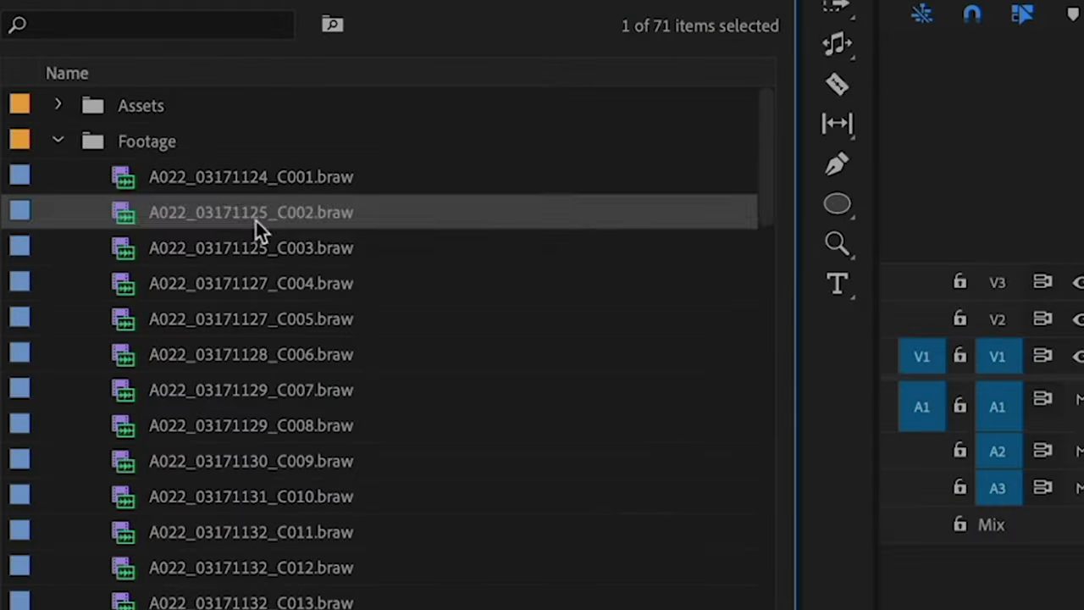
pyautogui.click(241, 253)
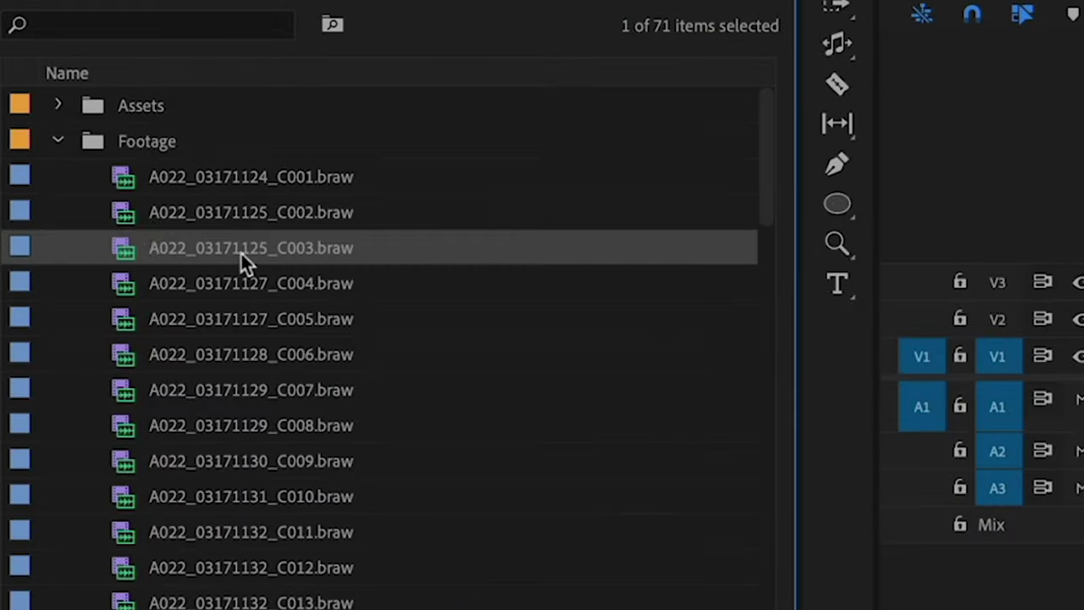
pyautogui.click(154, 217)
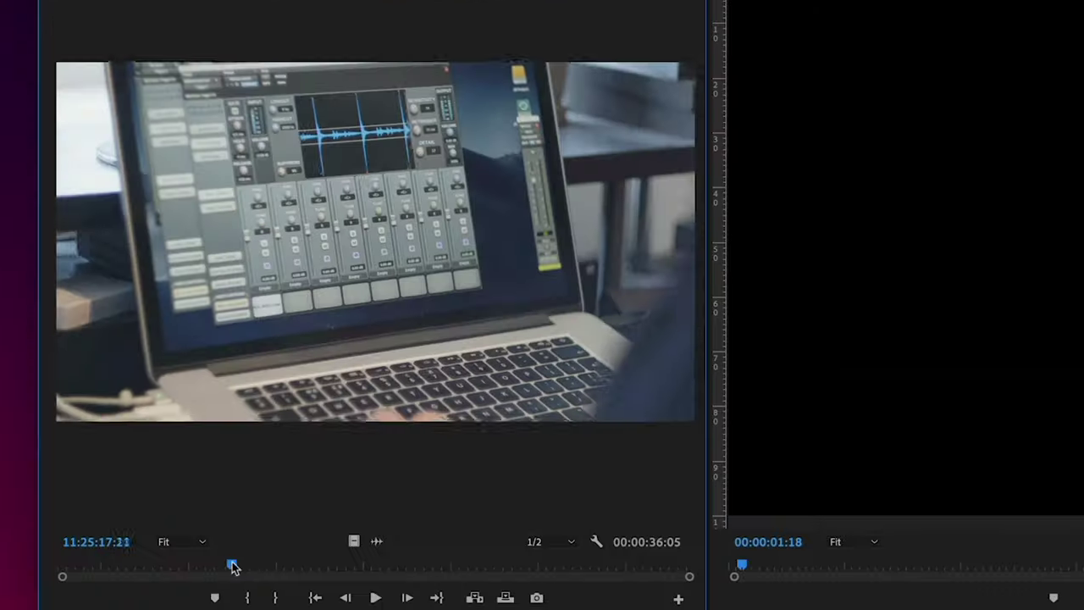
# Step: Set In points at chosen start frames on two Footage clips in the Source Monitor
pyautogui.moveTo(229, 565); pyautogui.dragTo(269, 565)
pyautogui.press('i')
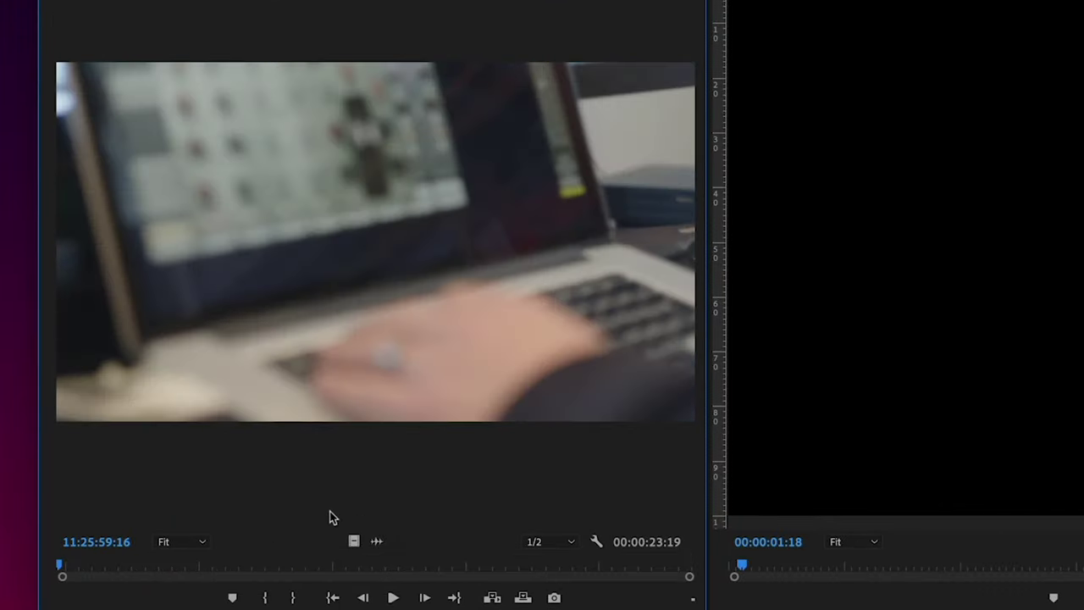
pyautogui.moveTo(280, 566); pyautogui.dragTo(341, 569)
pyautogui.press('i')
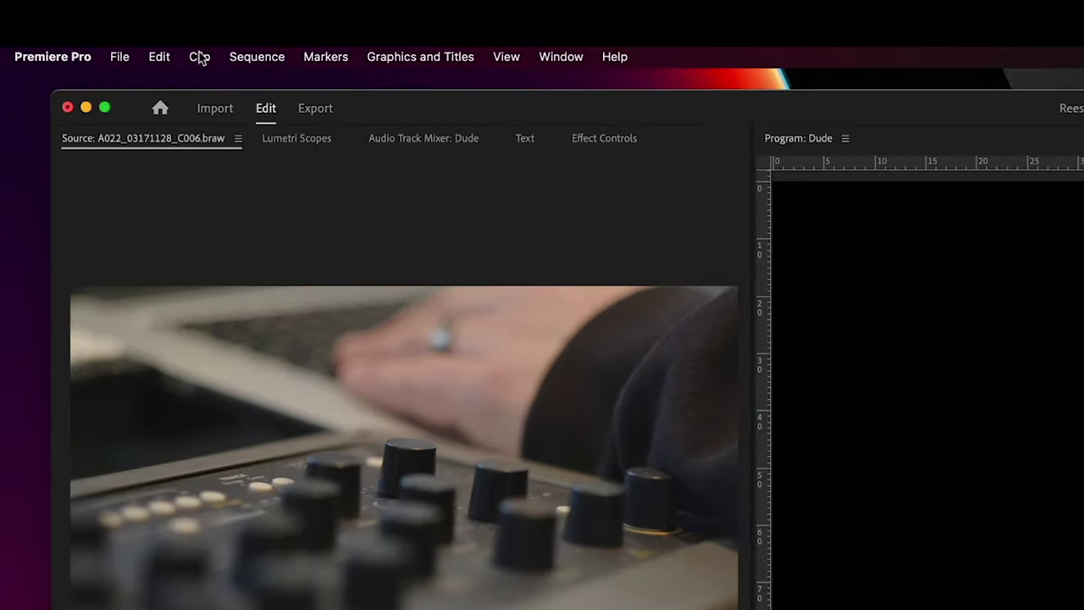
# Step: Automate the selected clips into the Dude sequence at unnumbered markers as overwrite edits
pyautogui.click(198, 56)
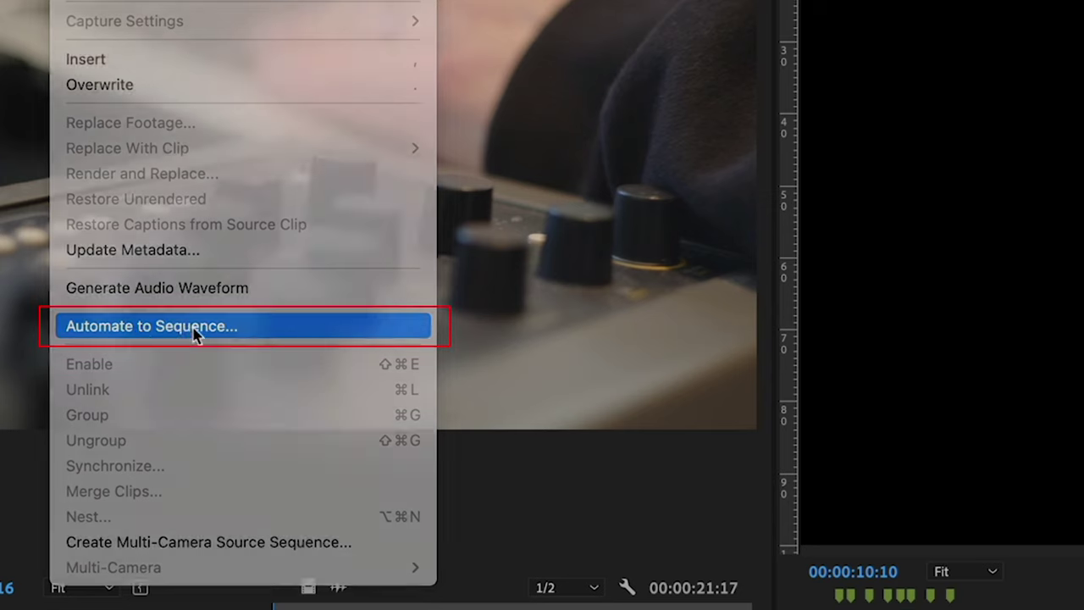
pyautogui.click(182, 331)
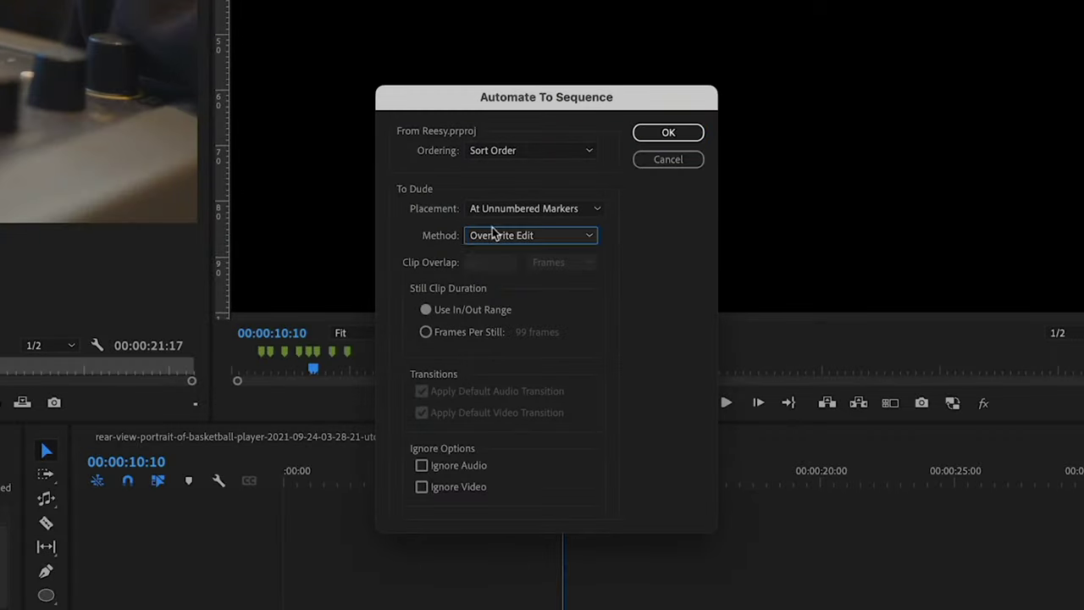
pyautogui.click(685, 135)
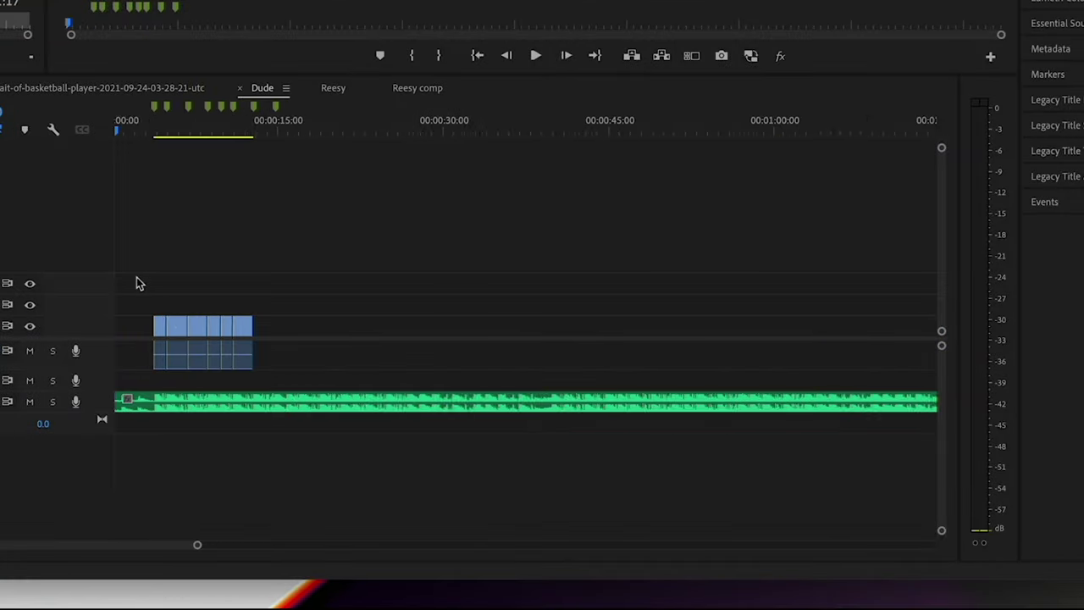
pyautogui.scroll(2, 165, 178)
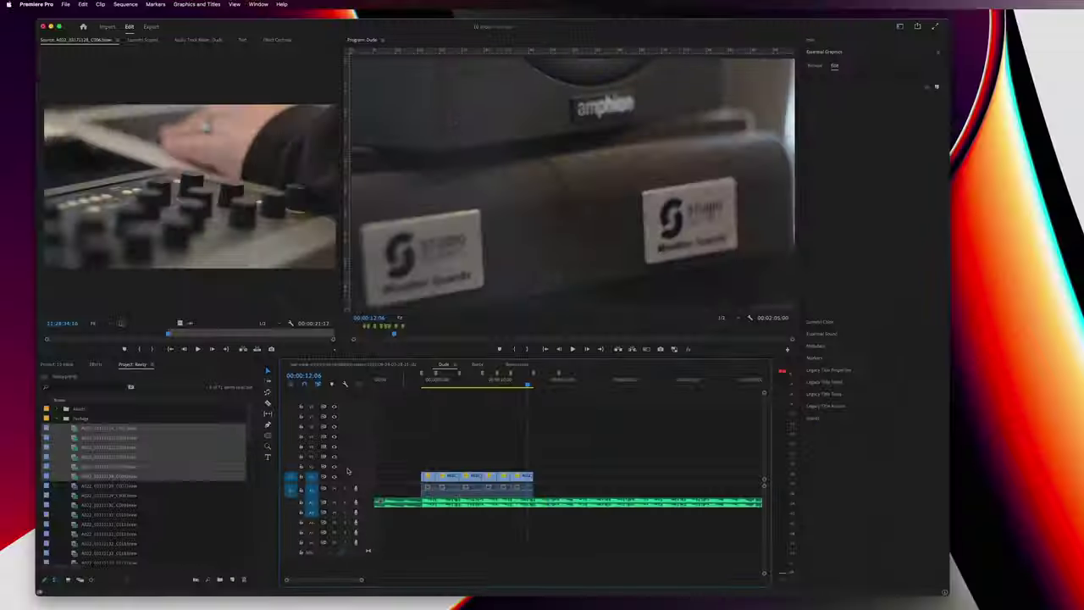
# Step: Delete all empty video and audio tracks, leaving only V1, A1 and A2
pyautogui.rightClick(356, 468)
pyautogui.click(487, 398)
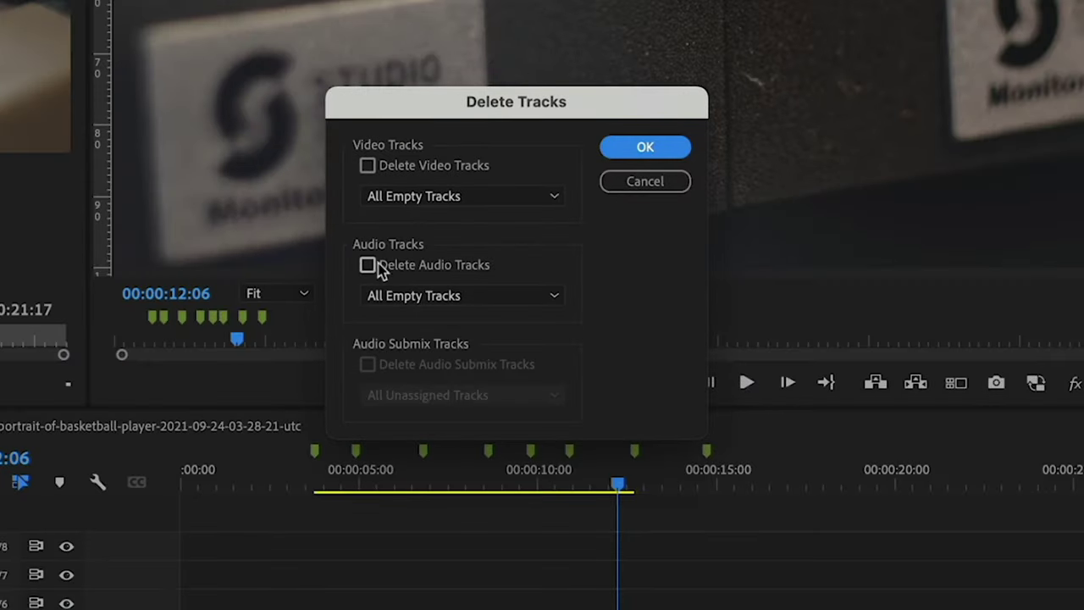
pyautogui.click(430, 200)
pyautogui.click(434, 213)
pyautogui.press('Return')
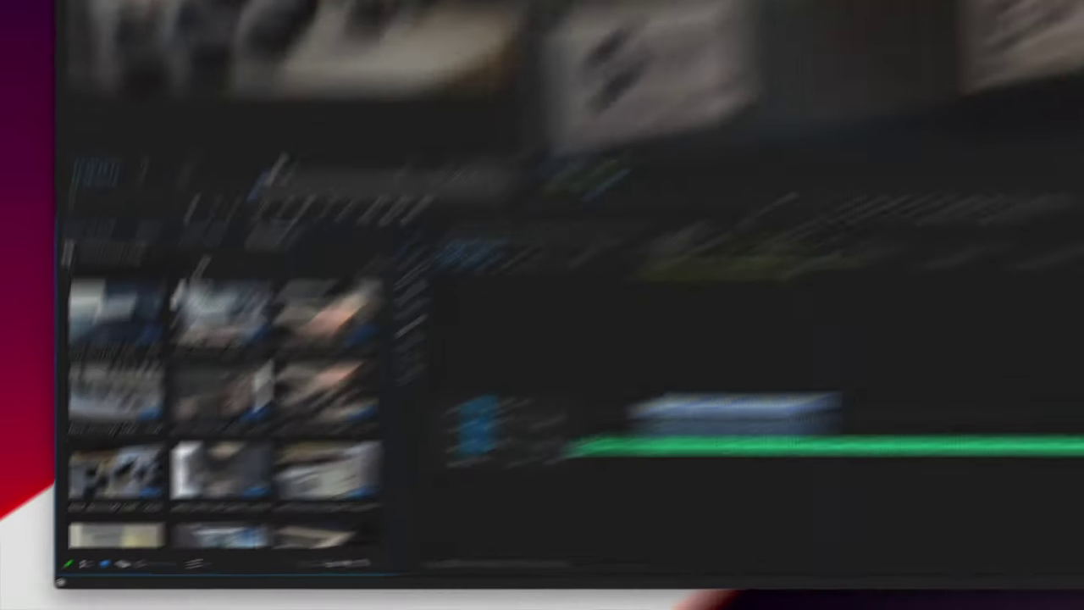
# Step: Maximise the Footage bin panel with the grave key to show all clip thumbnails
pyautogui.press('`')
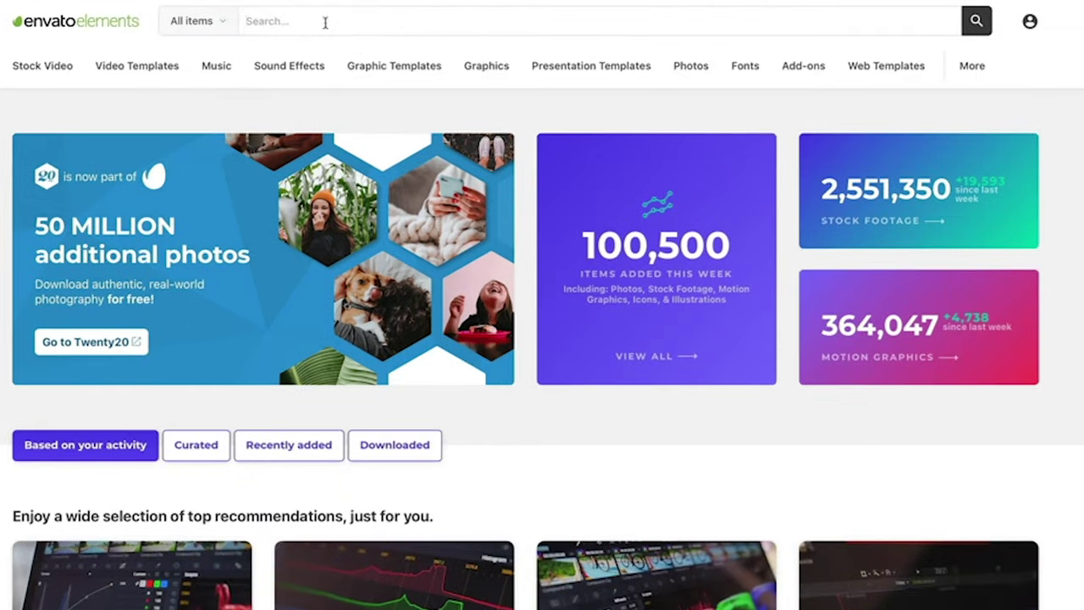
# Step: Search Envato Elements for rabbits and scroll down through the results
pyautogui.write('rabbits')
pyautogui.press('Return')
pyautogui.scroll(-10, 961, 262)
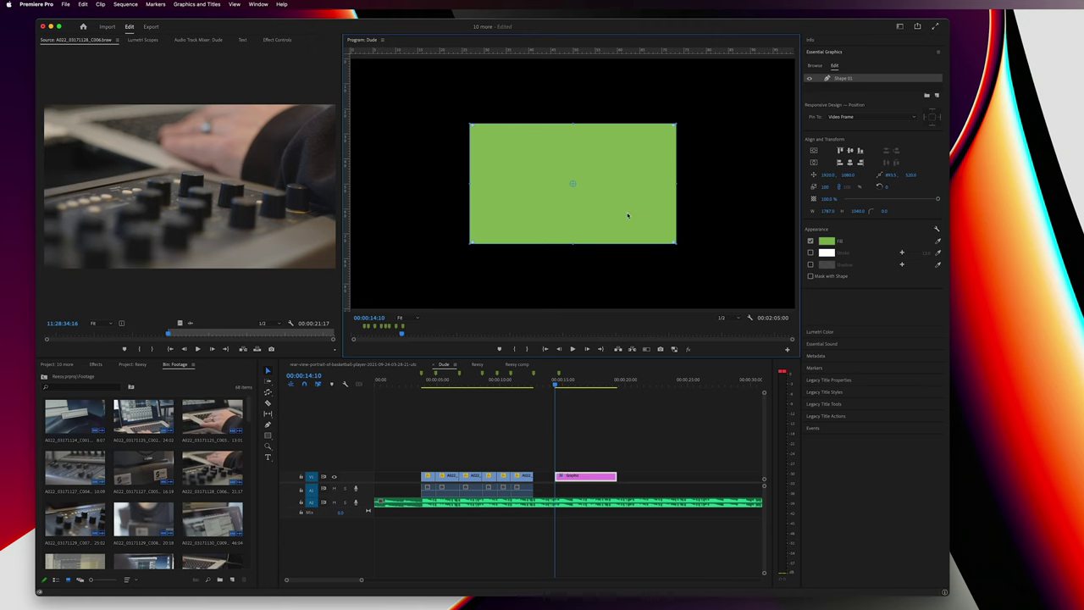
# Step: Align the green rectangle with centre guides, set Position X to 1876, then slide it left horizontally
pyautogui.click(590, 461)
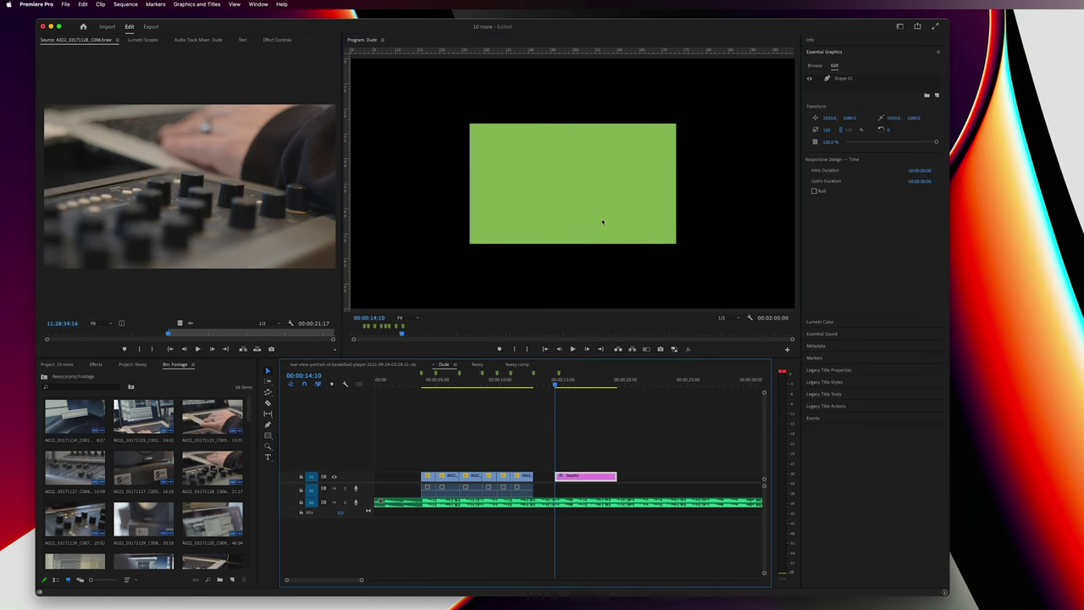
pyautogui.click(628, 194)
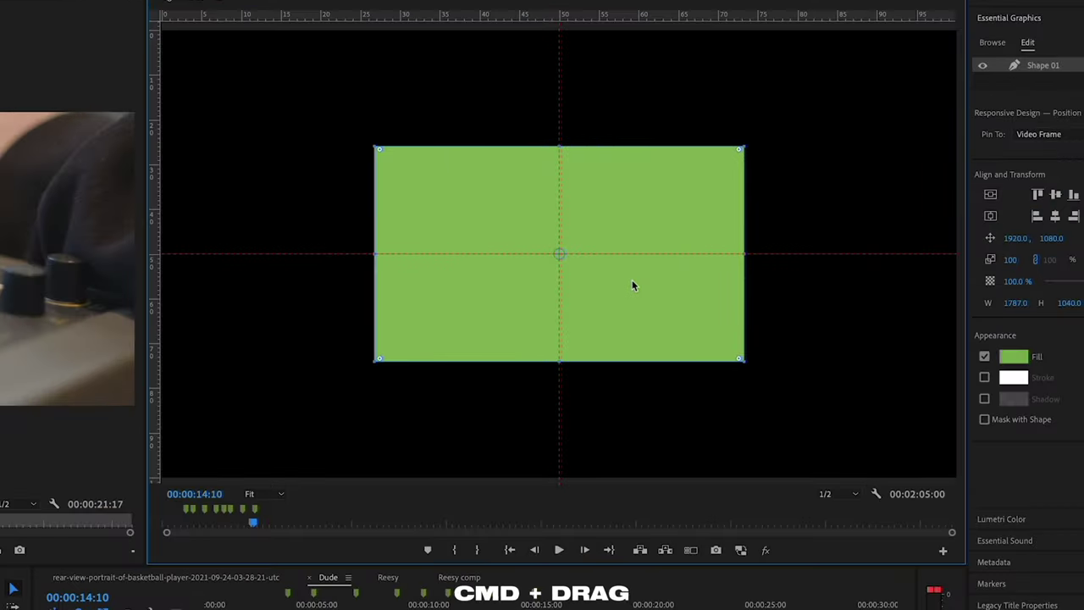
pyautogui.moveTo(621, 297)
pyautogui.mouseDown()
pyautogui.moveTo(663, 297)
pyautogui.moveTo(593, 294)
pyautogui.moveTo(629, 300)
pyautogui.mouseUp()
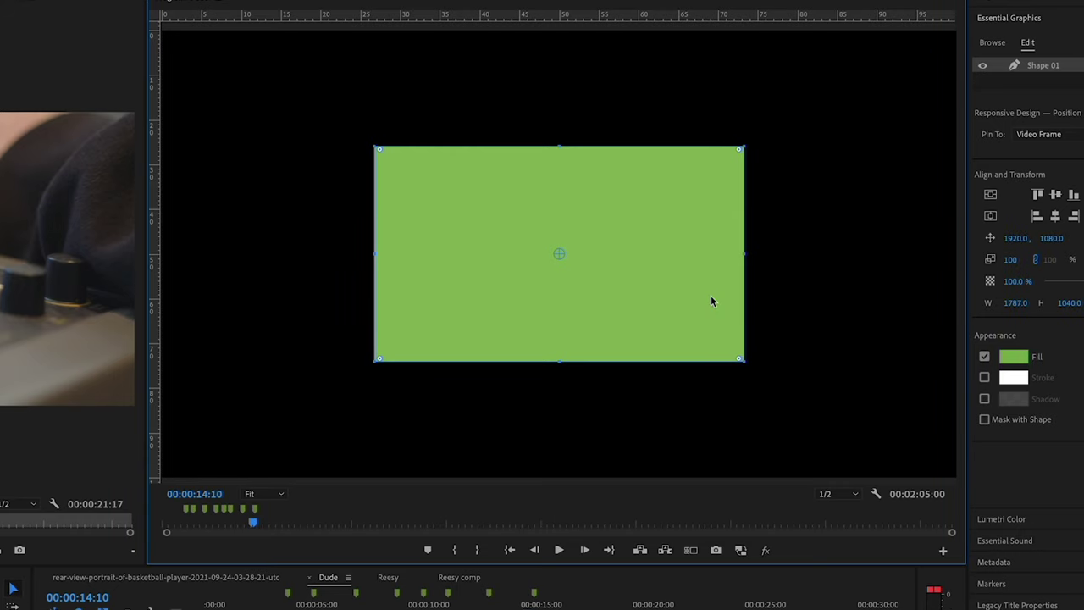
pyautogui.moveTo(1025, 240)
pyautogui.mouseDown()
pyautogui.moveTo(949, 240)
pyautogui.moveTo(988, 240)
pyautogui.mouseUp()
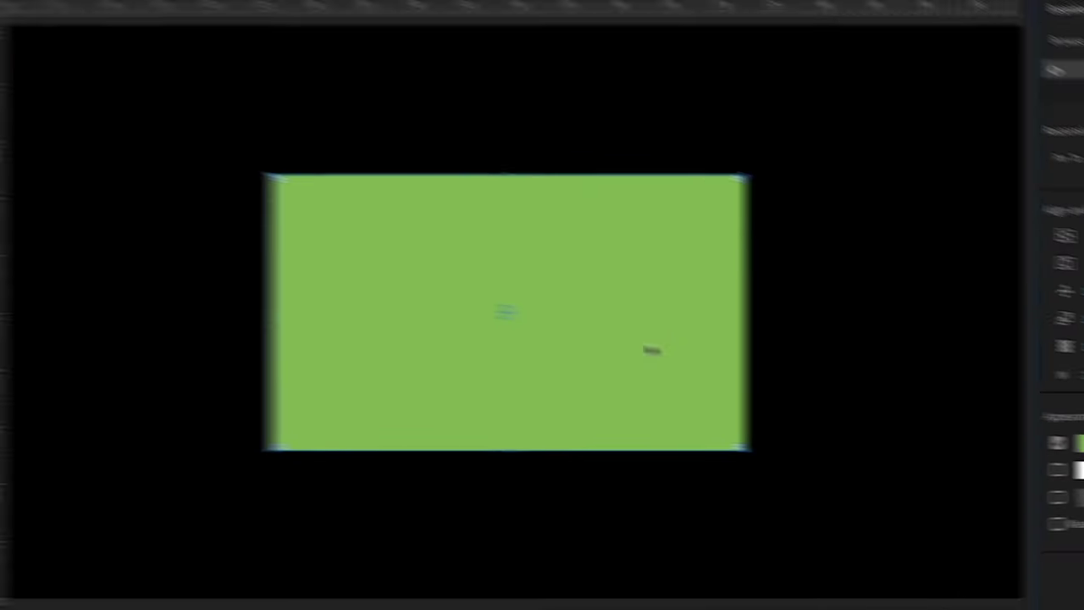
pyautogui.moveTo(478, 330); pyautogui.dragTo(361, 333)
# Step: Slide the green rectangle right along a level horizontal line
pyautogui.moveTo(575, 348); pyautogui.dragTo(748, 300)
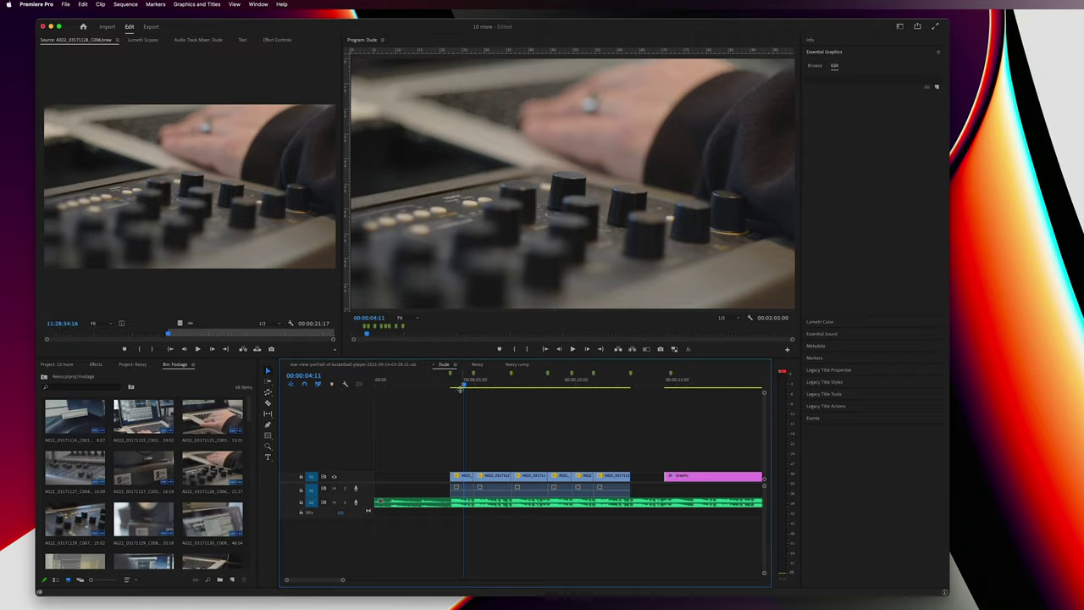
# Step: Set trial In and Out points, clear the Out, then mark the first clip's range with X
pyautogui.moveTo(460, 388); pyautogui.dragTo(450, 387)
pyautogui.press('i')
pyautogui.moveTo(305, 139)
pyautogui.mouseDown()
pyautogui.moveTo(442, 136)
pyautogui.moveTo(352, 142)
pyautogui.mouseUp()
pyautogui.press('o')
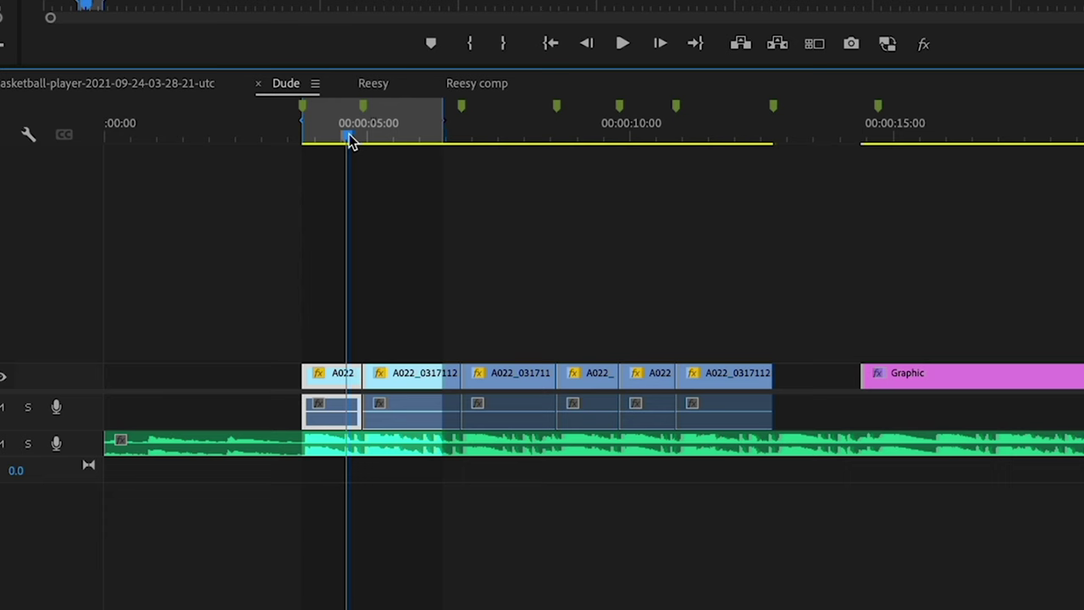
pyautogui.hotkey('ctrl', 'shift', 'o')
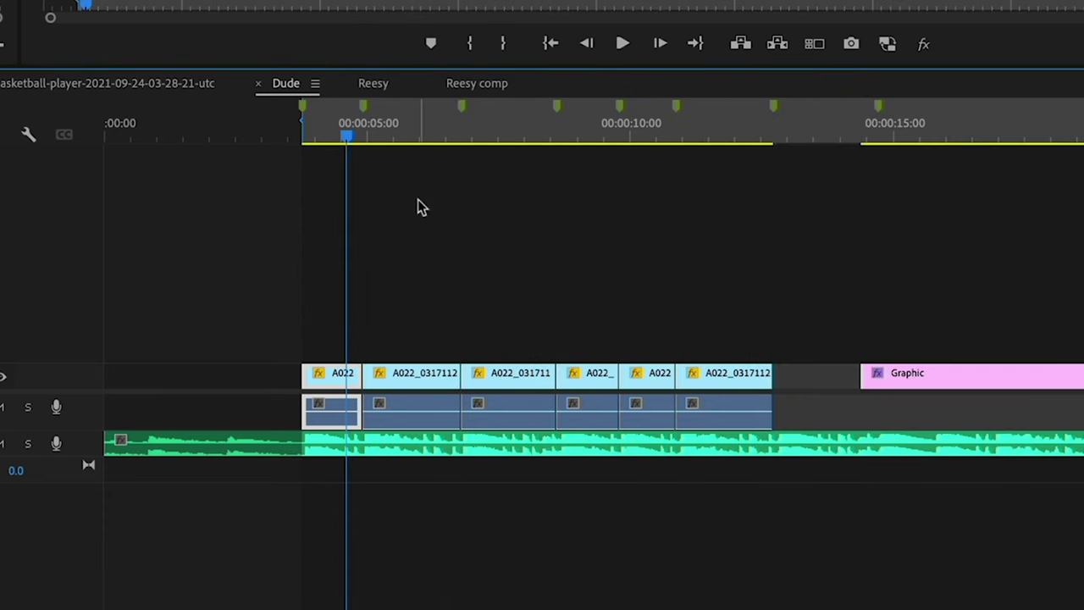
pyautogui.click(416, 205)
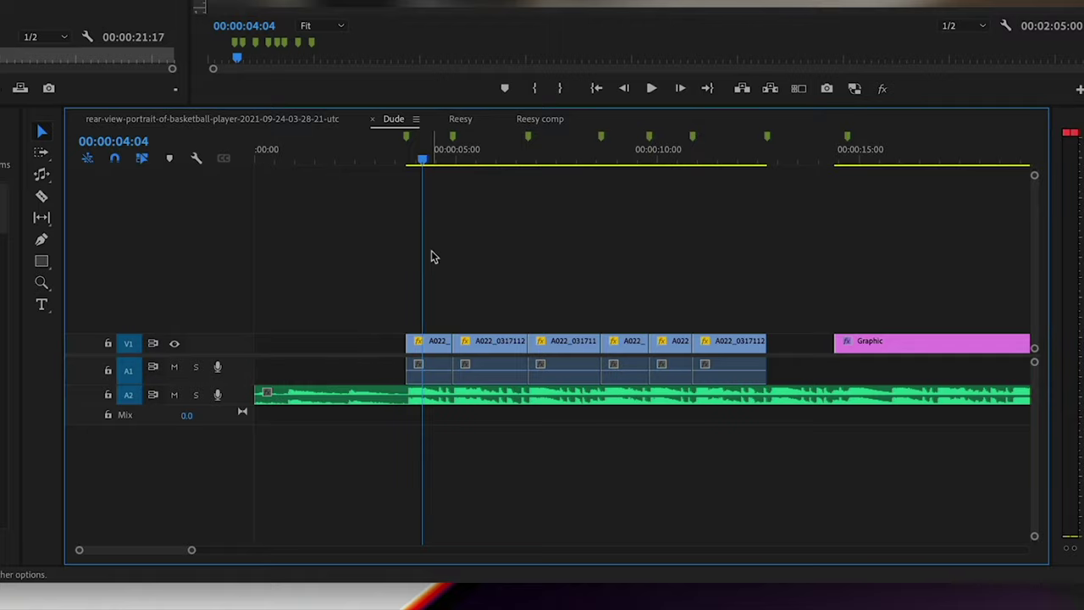
pyautogui.press('x')
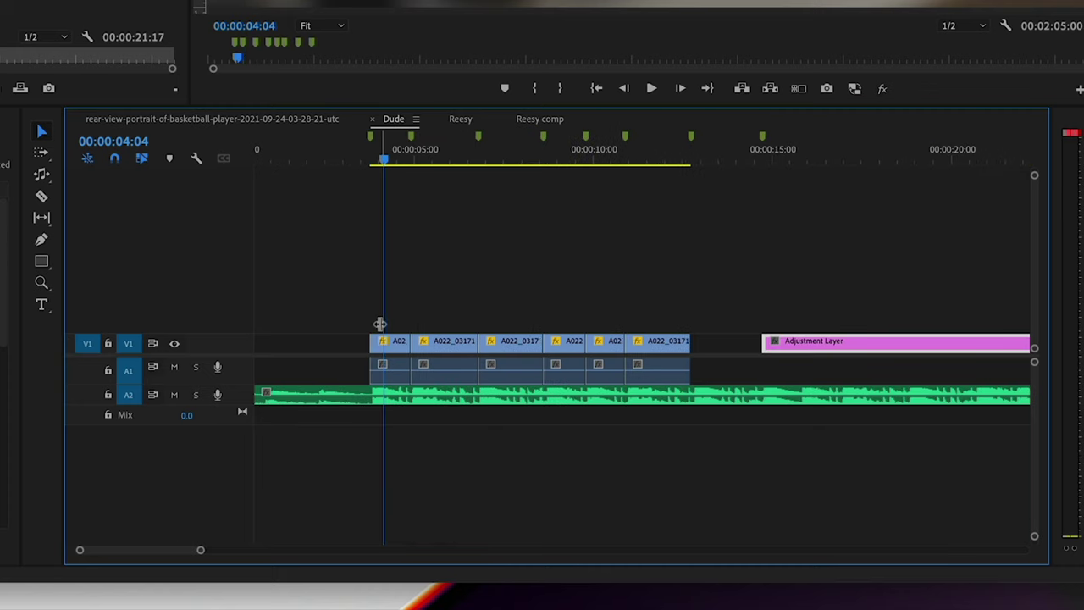
# Step: Add a V2 track, lay the Adjustment Layer over the clips on it, and mark its span
pyautogui.rightClick(251, 336)
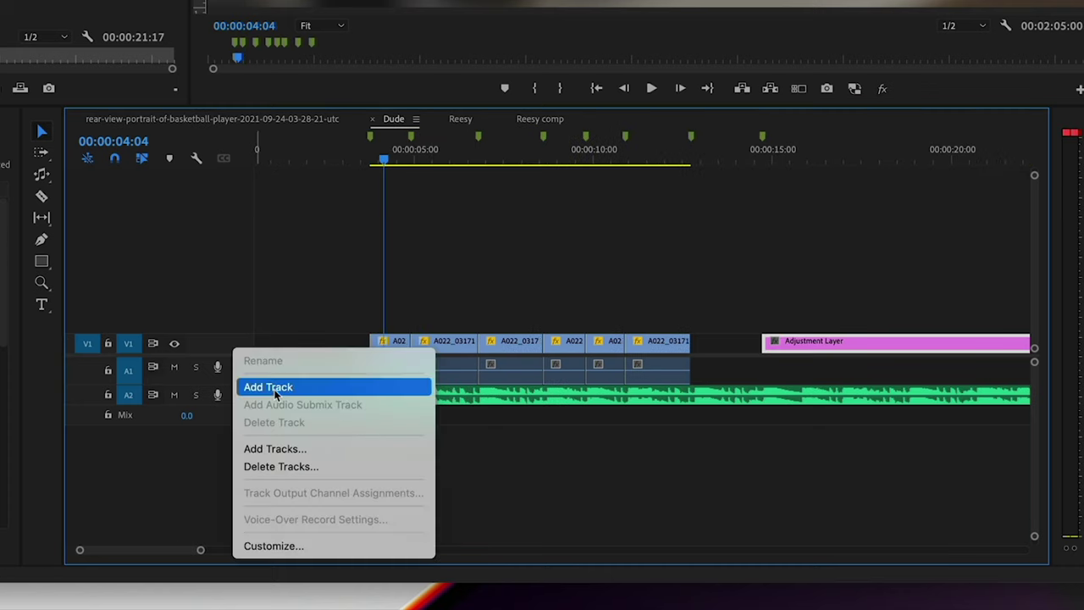
pyautogui.click(254, 385)
pyautogui.moveTo(766, 342); pyautogui.dragTo(344, 310)
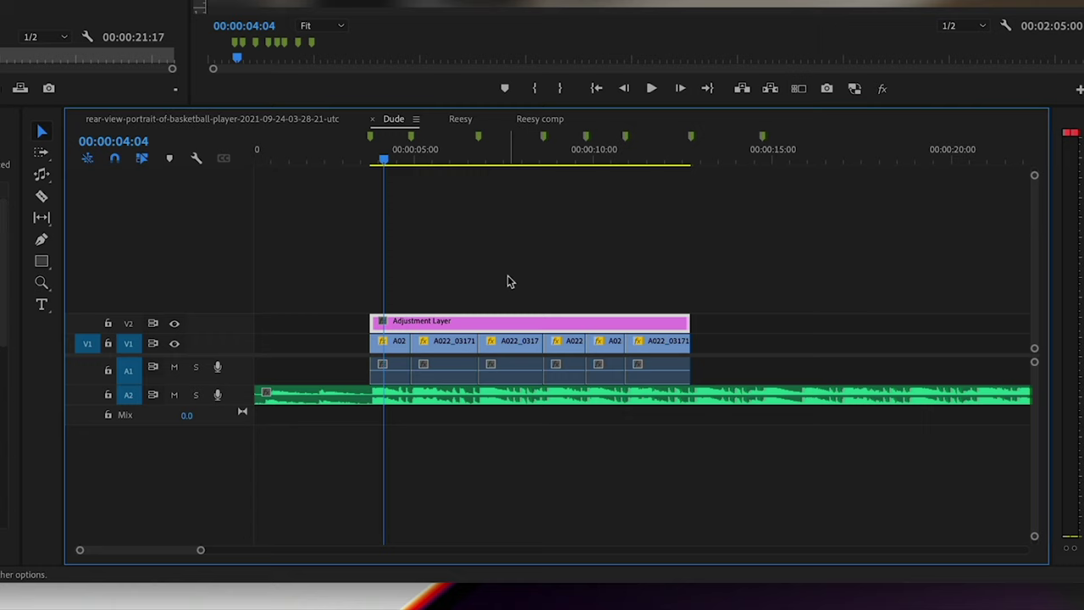
pyautogui.click(508, 276)
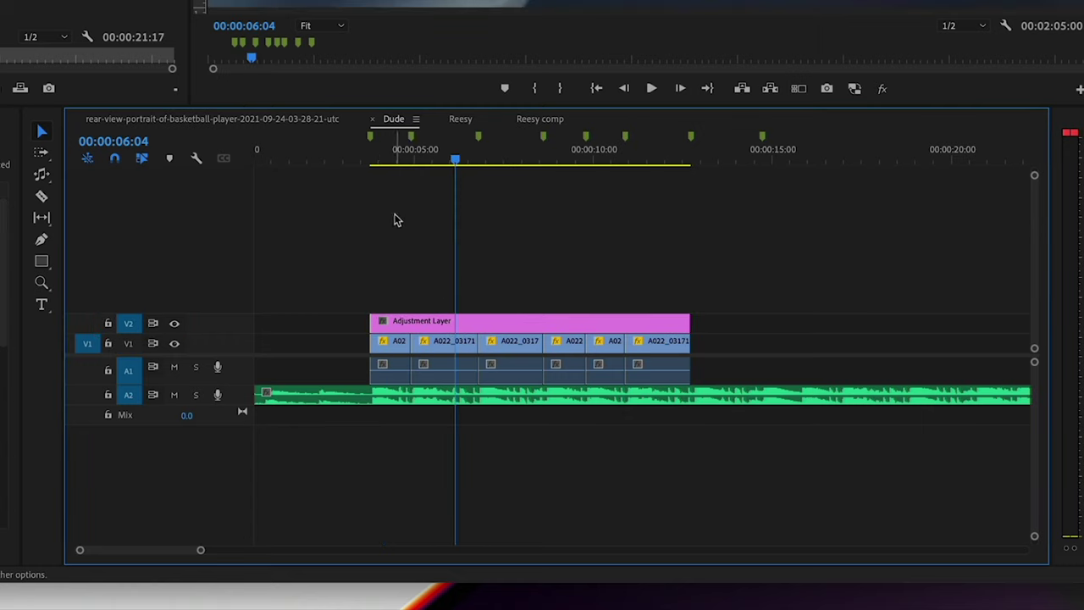
pyautogui.press('x')
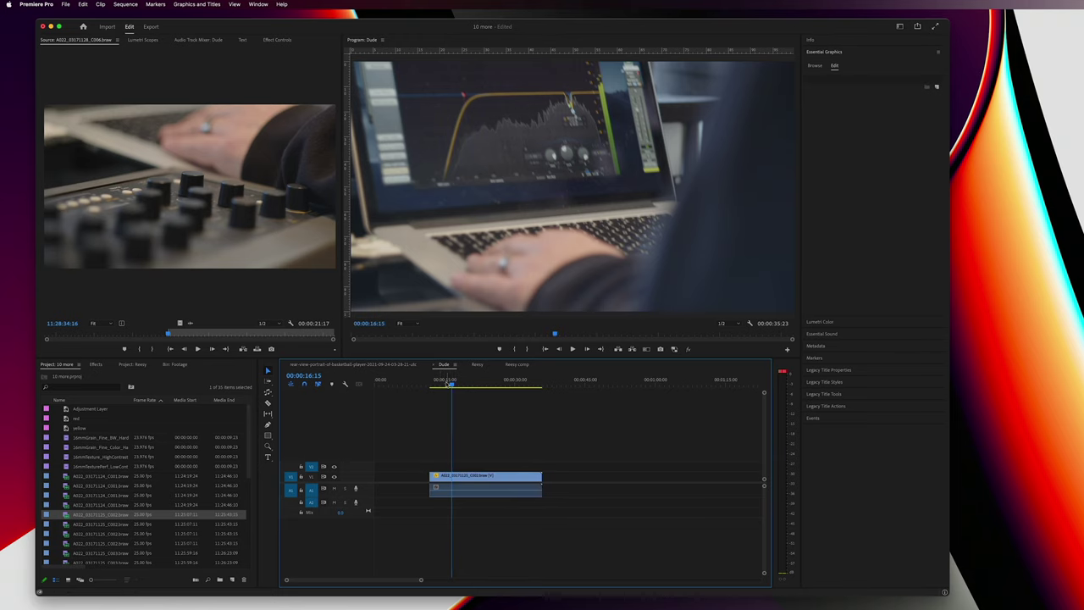
# Step: Split the A022_03171125_C002.braw clip at several playhead positions, including 32:16
pyautogui.click(452, 383)
pyautogui.press('super+k')
pyautogui.moveTo(452, 386); pyautogui.dragTo(476, 390)
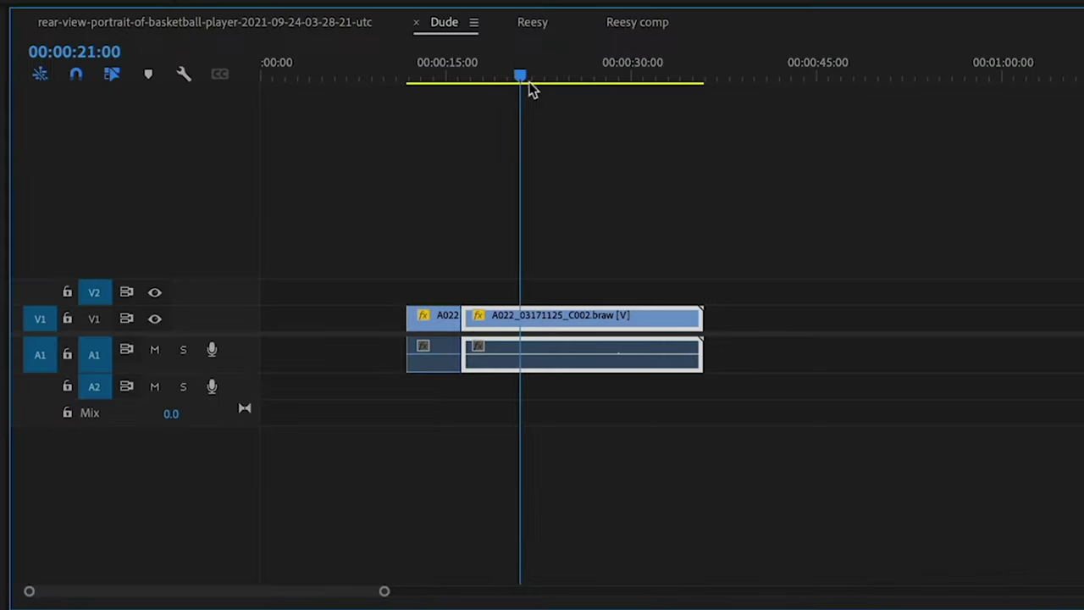
pyautogui.press('super+k')
pyautogui.moveTo(530, 89); pyautogui.dragTo(622, 92)
pyautogui.press('super+k')
pyautogui.moveTo(622, 92); pyautogui.dragTo(669, 93)
pyautogui.press('super+k')
pyautogui.press('=')
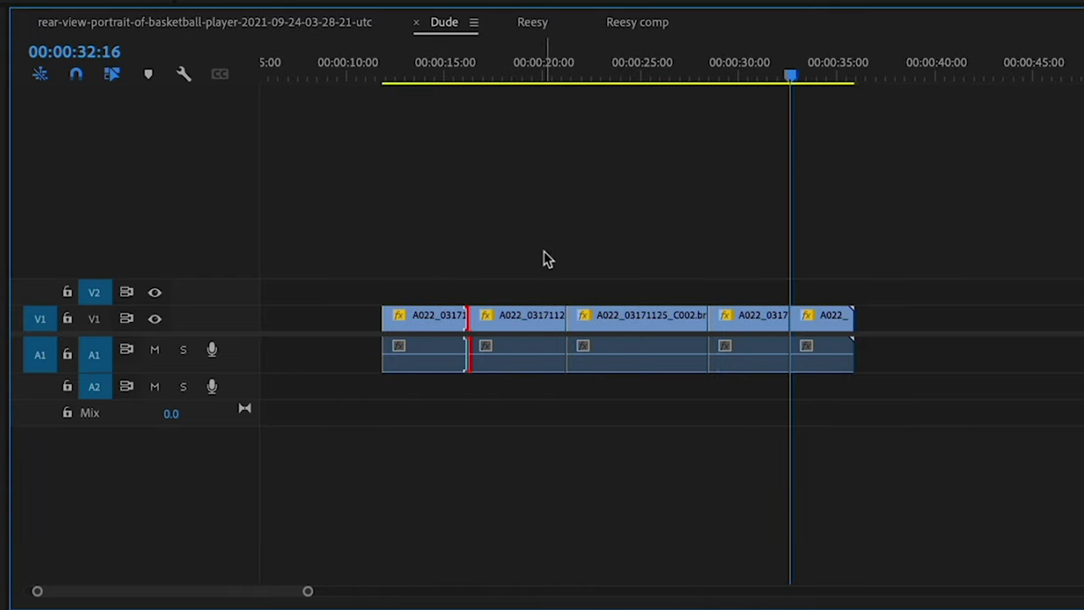
# Step: Undo and redo the cuts, then join the first two pieces back into one clip
pyautogui.press('super+z')
pyautogui.press('super+z')
pyautogui.press('super+z')
pyautogui.press('super+z')
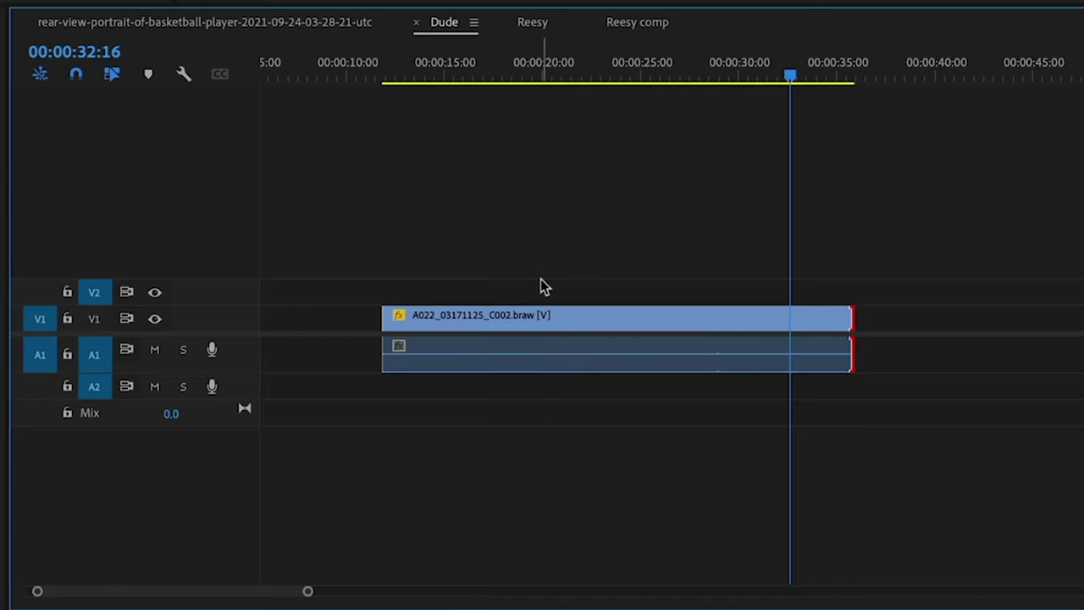
pyautogui.press('super+shift+z')
pyautogui.press('super+shift+z')
pyautogui.press('super+shift+z')
pyautogui.press('super+shift+z')
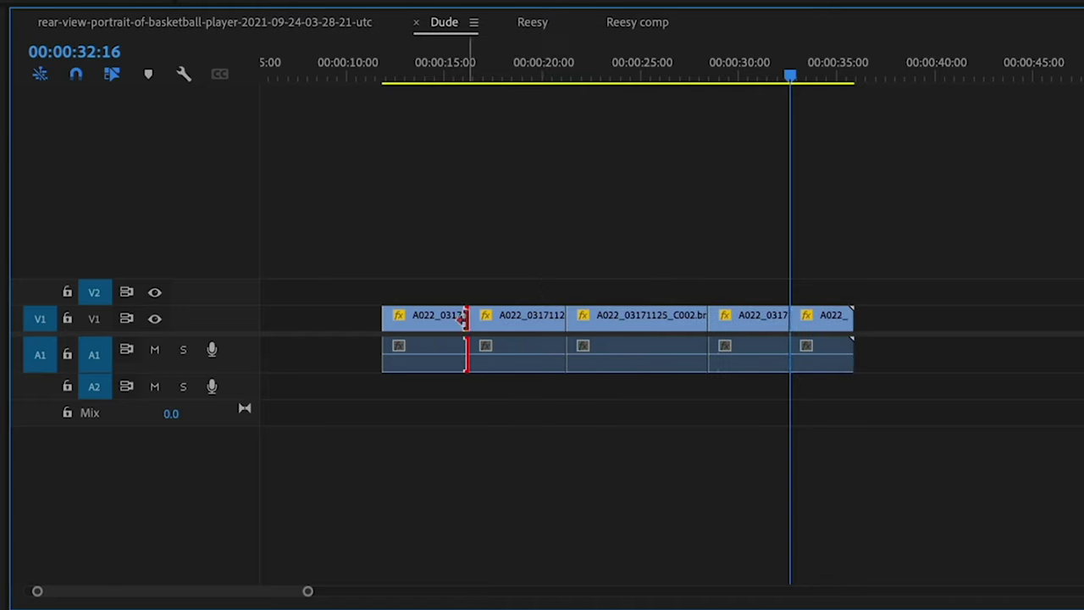
pyautogui.rightClick(464, 316)
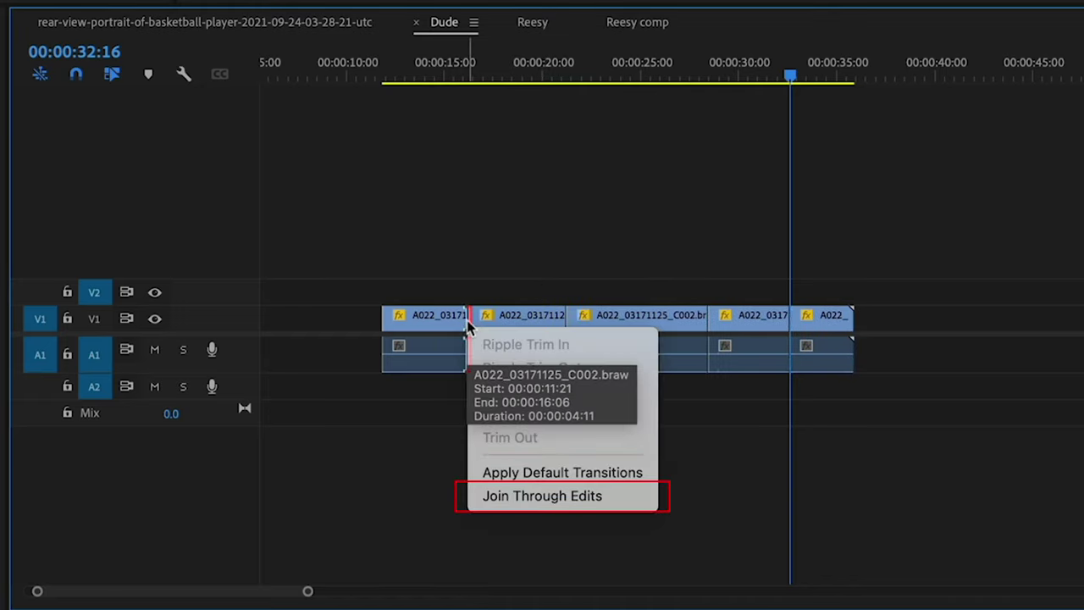
pyautogui.click(547, 499)
pyautogui.press('super+z')
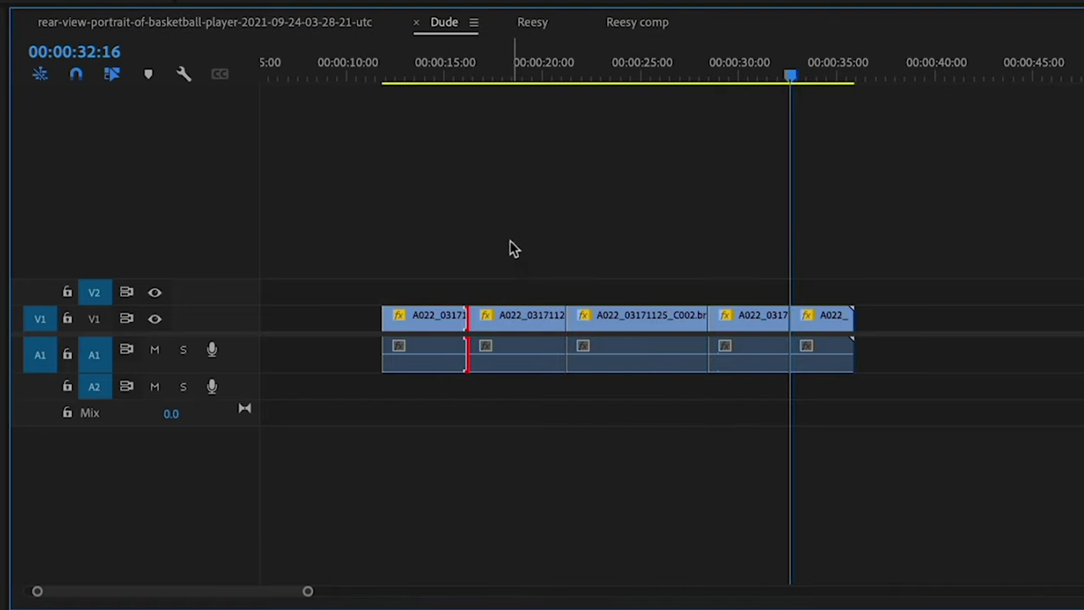
pyautogui.press('super+shift+z')
# Step: Undo the earlier join, then select the V1/A1 through edits and delete them to merge the clips
pyautogui.press('super+z')
pyautogui.press('-')
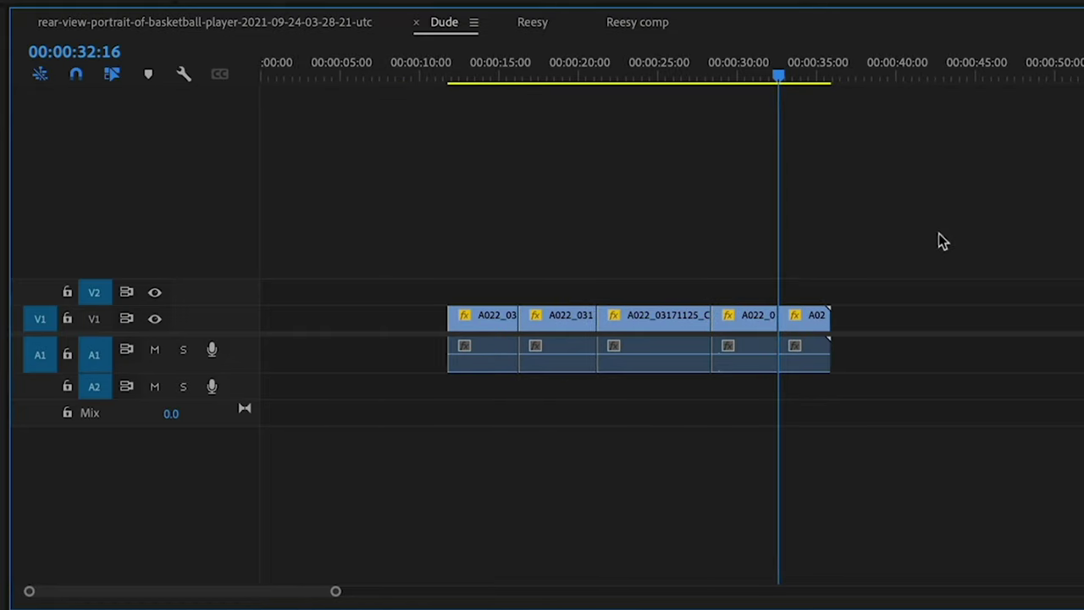
pyautogui.moveTo(1071, 268); pyautogui.dragTo(406, 330)
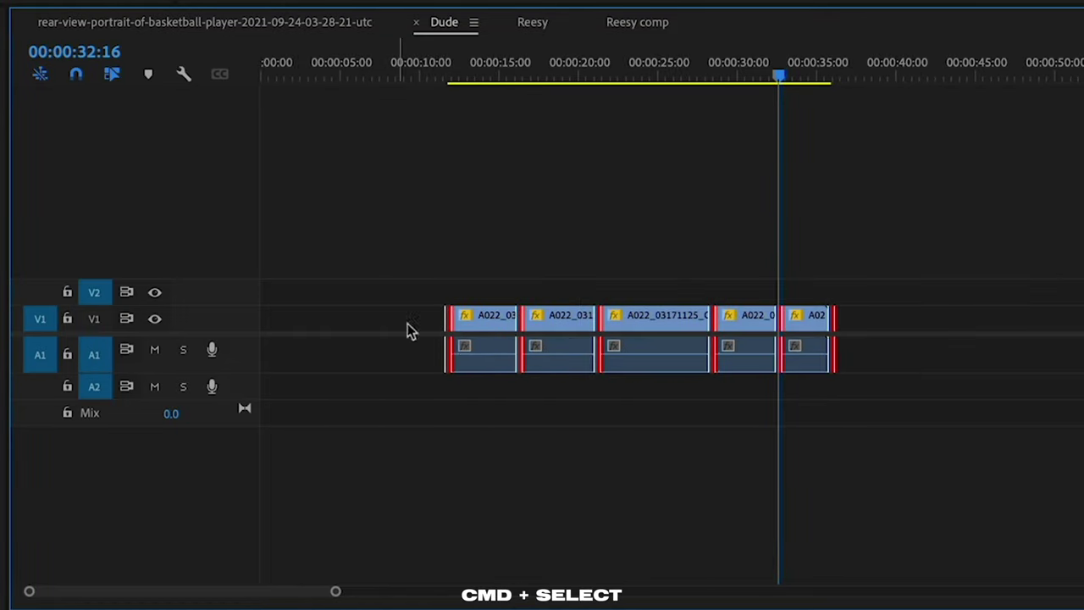
pyautogui.click(526, 315)
pyautogui.press('Delete')
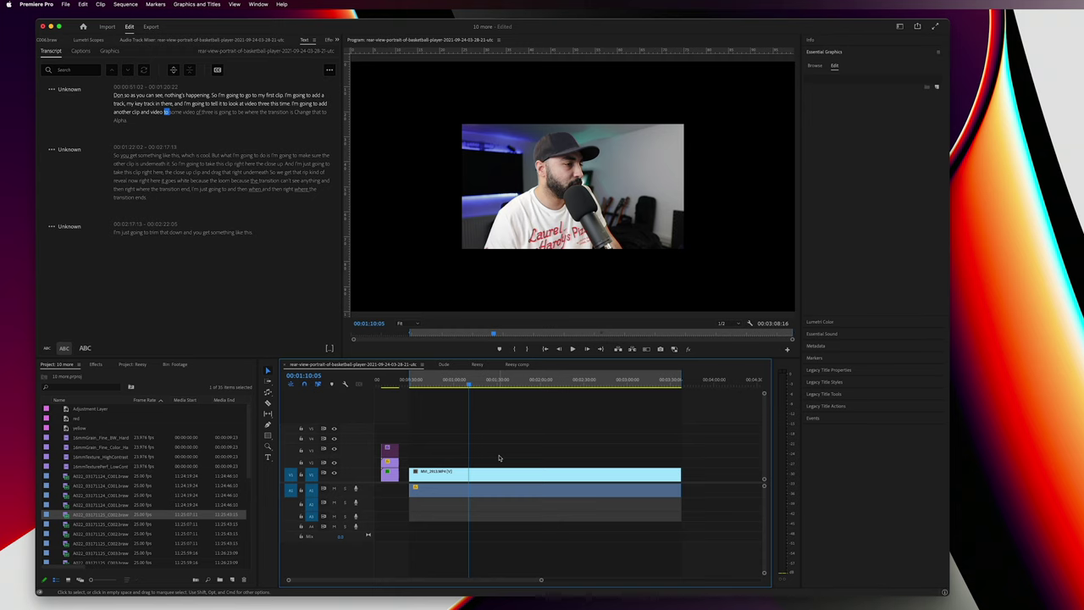
# Step: Re-transcribe the whole sequence with in-to-out-only transcription kept on
pyautogui.click(463, 381)
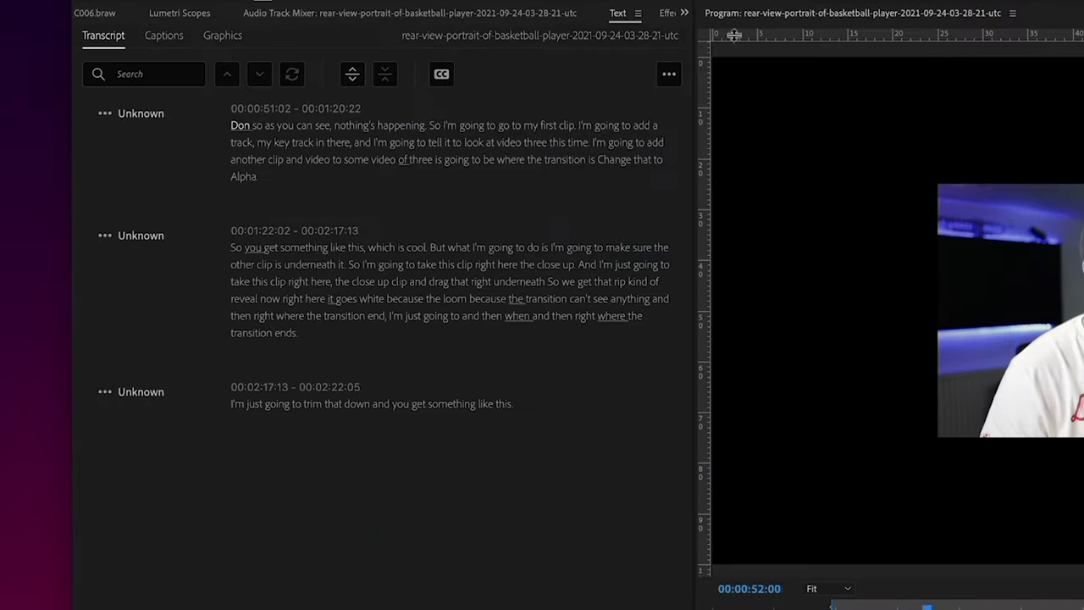
pyautogui.click(669, 73)
pyautogui.click(615, 111)
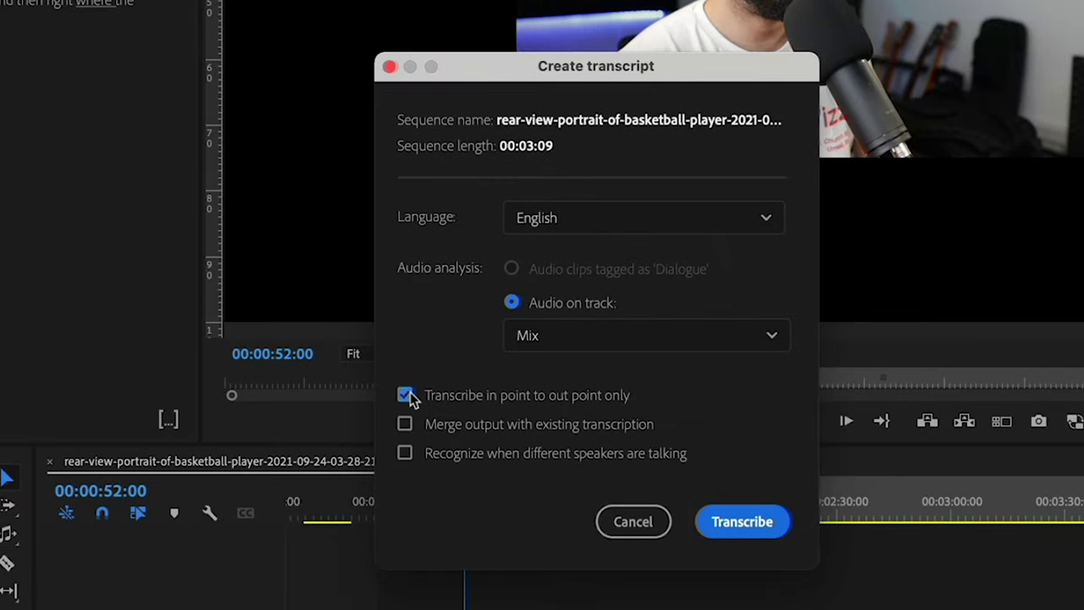
pyautogui.click(407, 393)
pyautogui.click(407, 394)
pyautogui.click(722, 529)
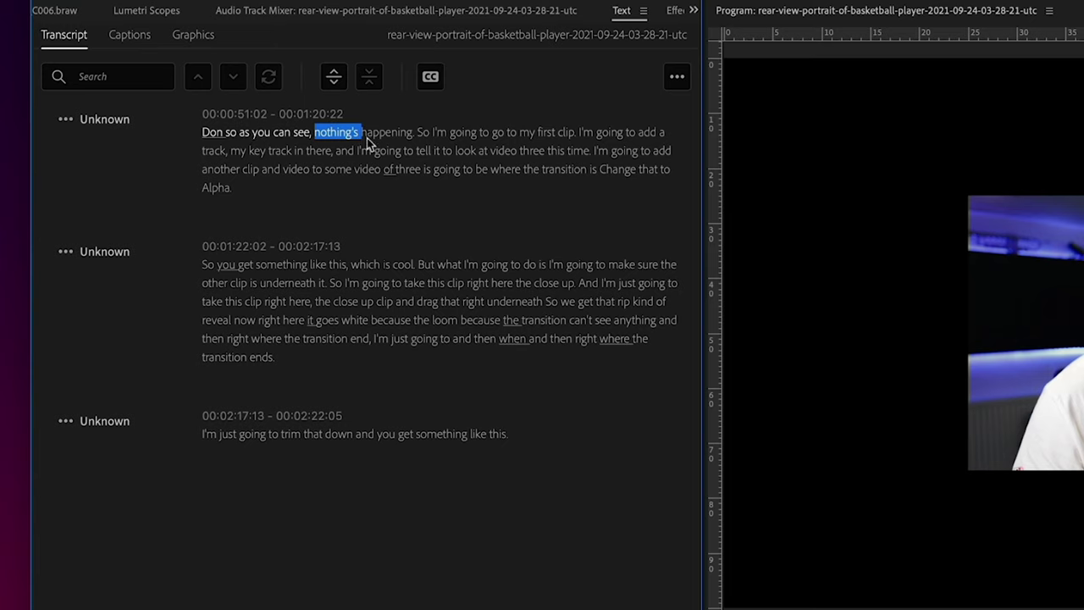
# Step: Replace every comma in the transcript with nothing
pyautogui.click(103, 75)
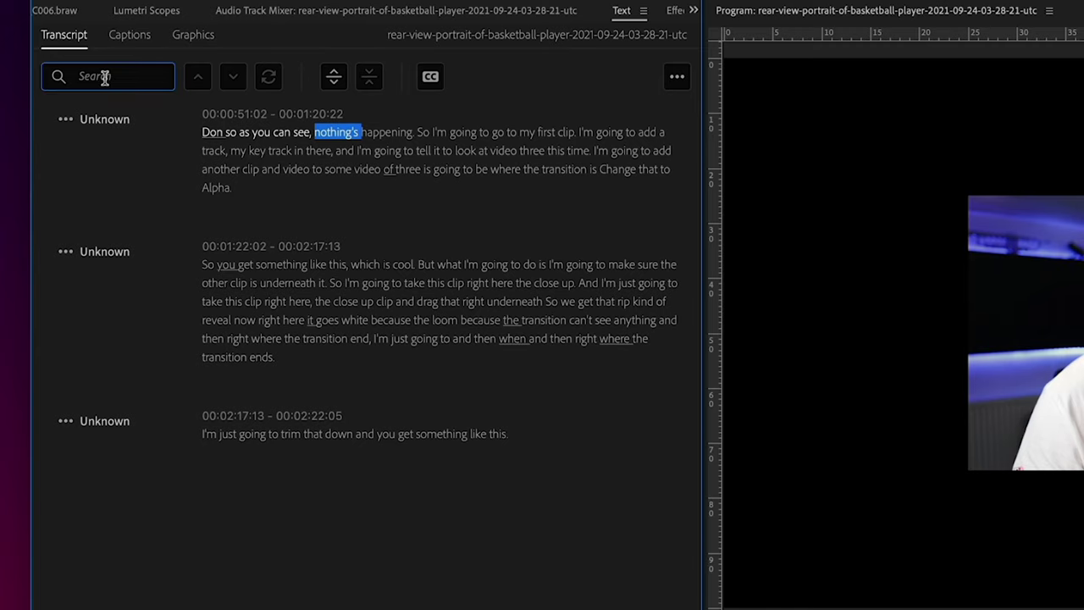
pyautogui.write(',')
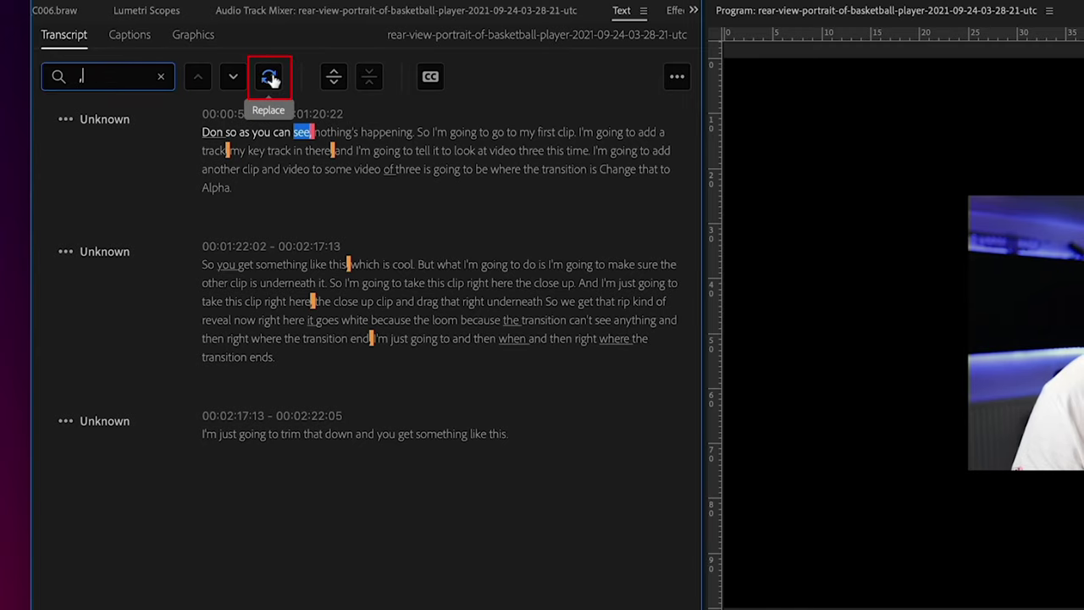
pyautogui.click(270, 77)
pyautogui.click(214, 114)
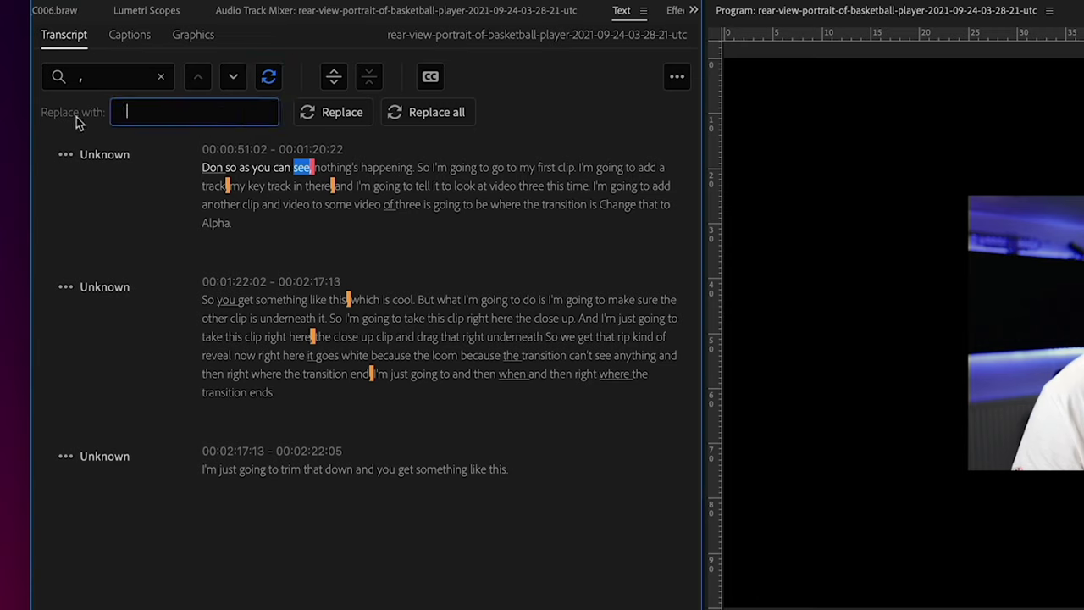
pyautogui.click(436, 112)
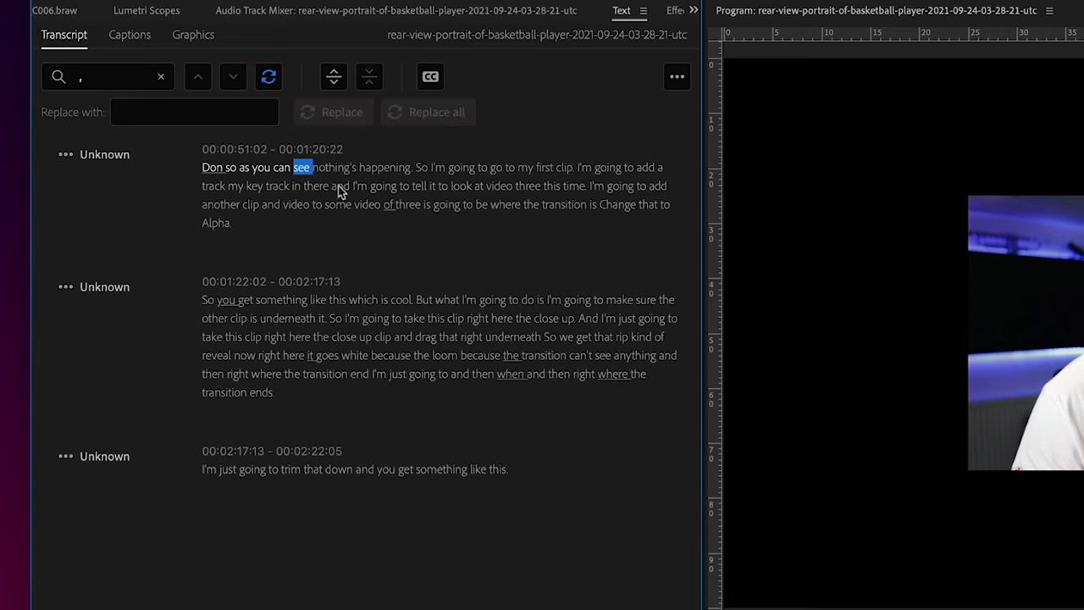
# Step: Clear the transcript search field and bring up the Create captions settings
pyautogui.click(123, 88)
pyautogui.press('BackSpace')
pyautogui.write('.')
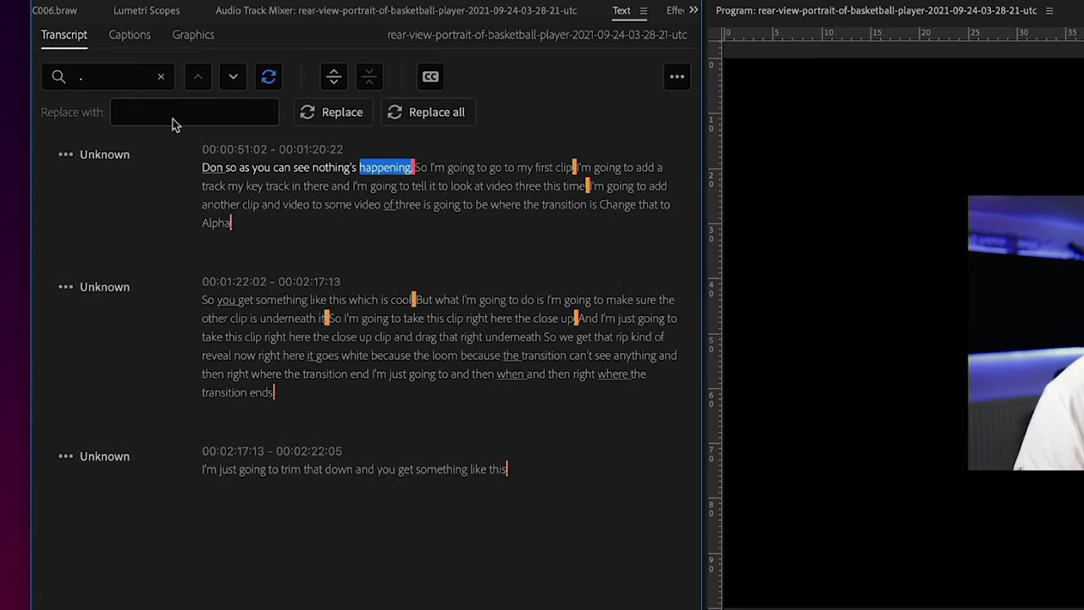
pyautogui.press('BackSpace')
pyautogui.click(431, 76)
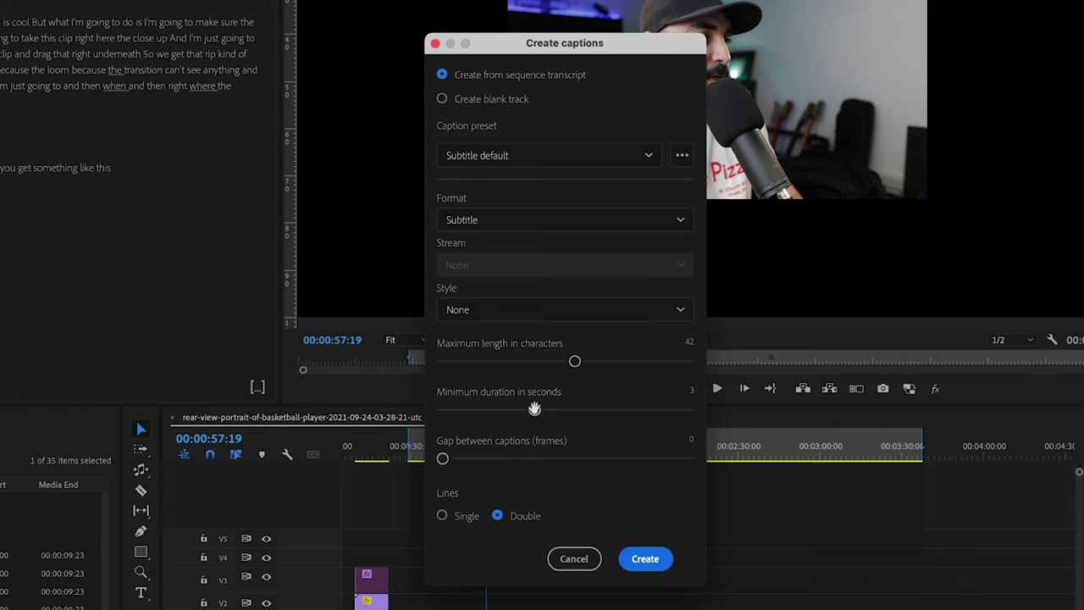
# Step: Set caption duration, create the captions, and locate captions 6 and 8 containing 'video'
pyautogui.moveTo(535, 407); pyautogui.dragTo(440, 408)
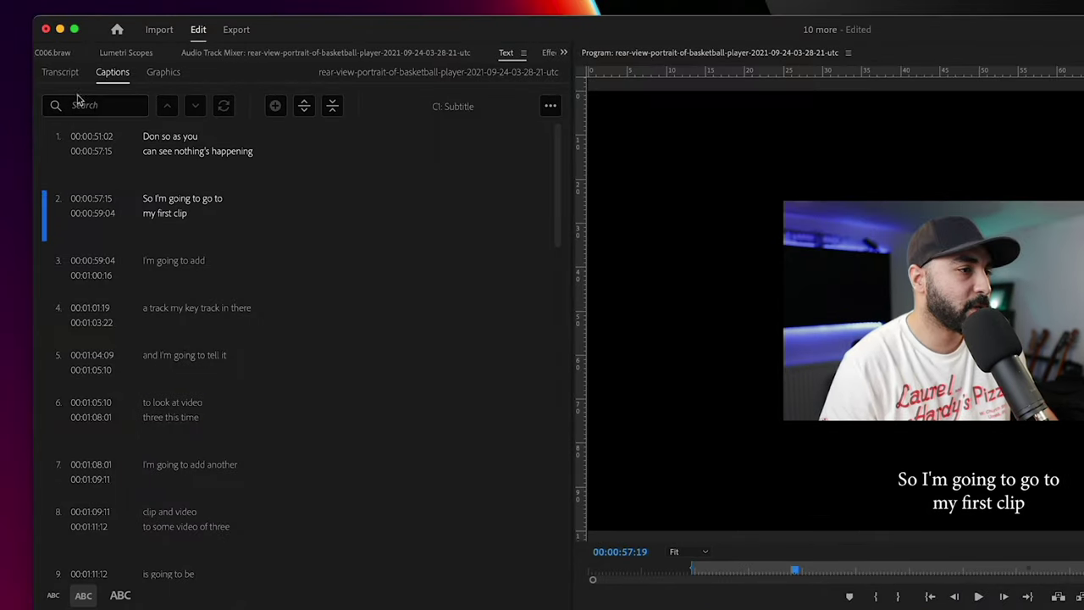
pyautogui.click(108, 105)
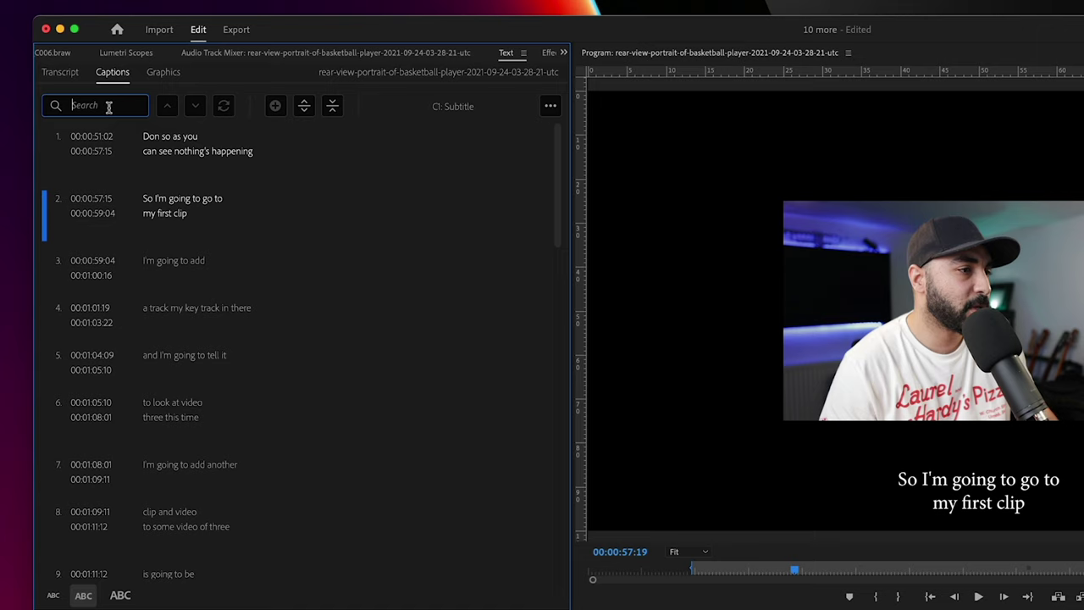
pyautogui.write('eo')
pyautogui.press('Return')
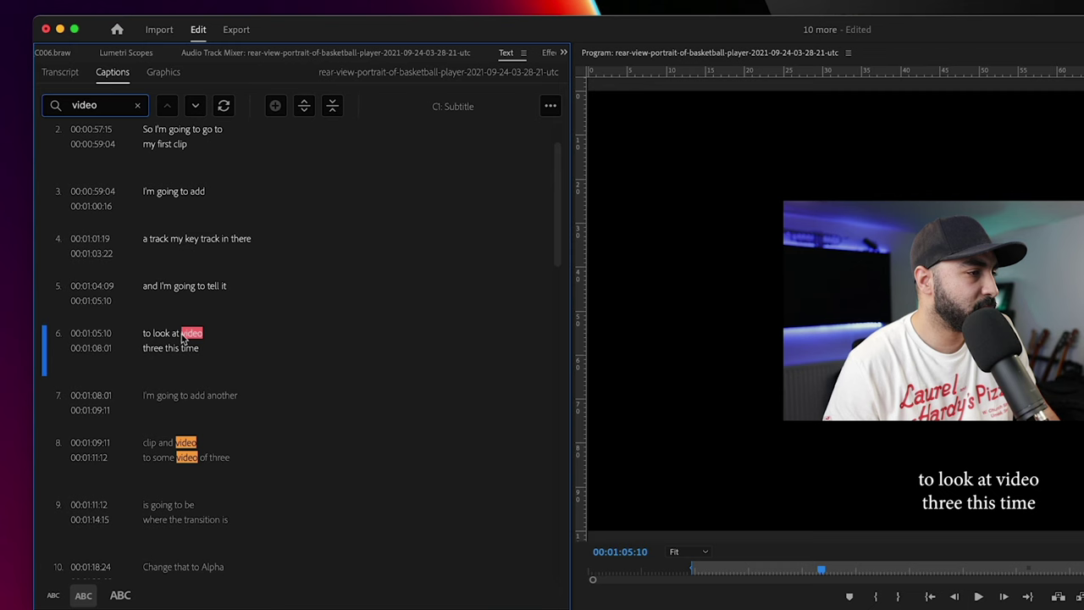
pyautogui.click(182, 337)
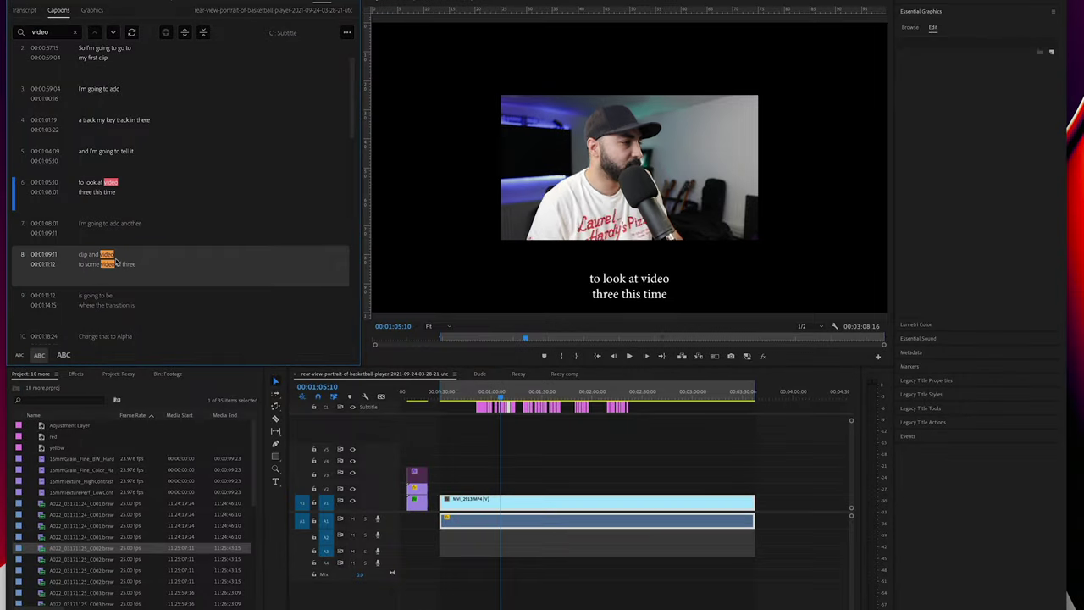
pyautogui.click(203, 449)
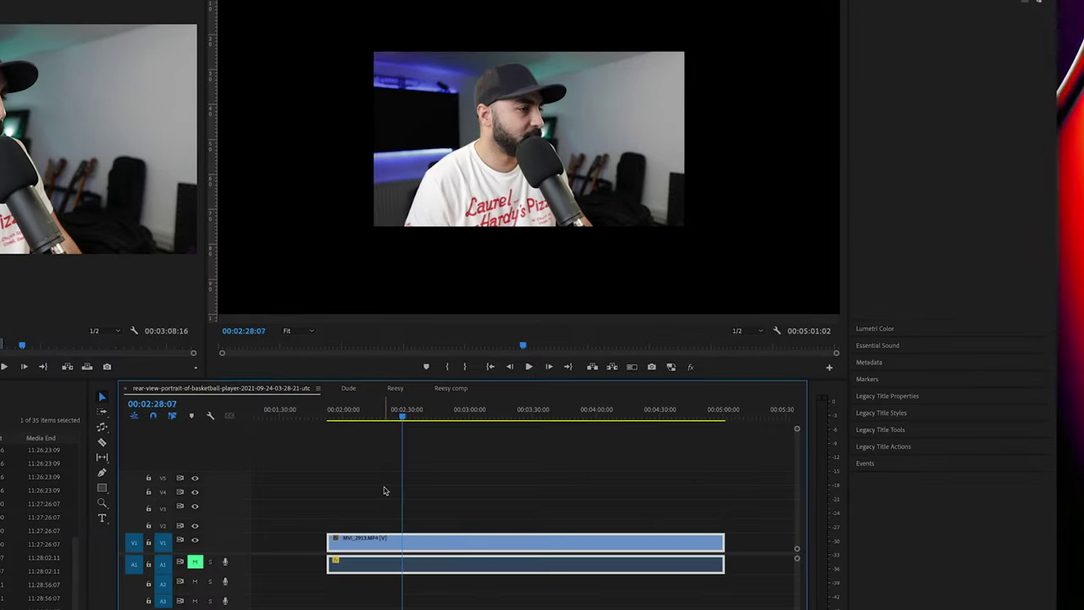
pyautogui.press('l')
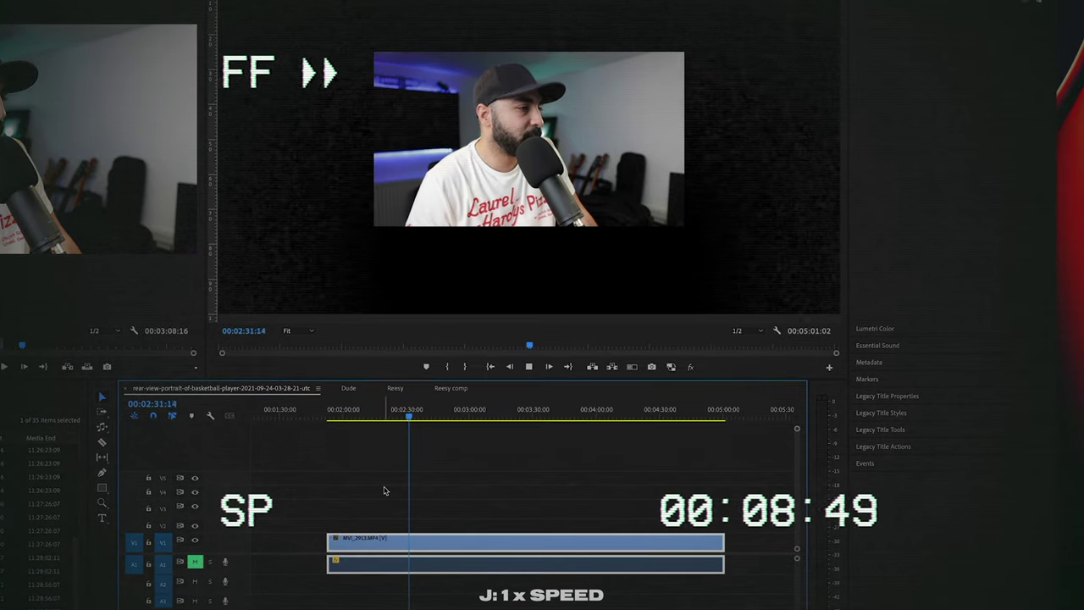
pyautogui.press('l')
pyautogui.press('l')
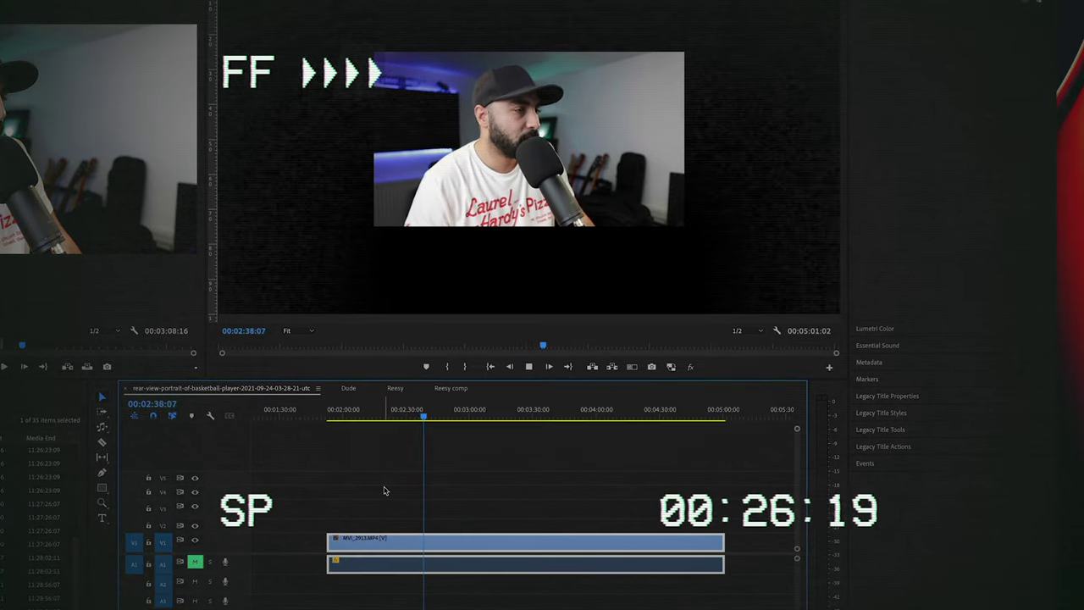
pyautogui.press('k')
pyautogui.press('j')
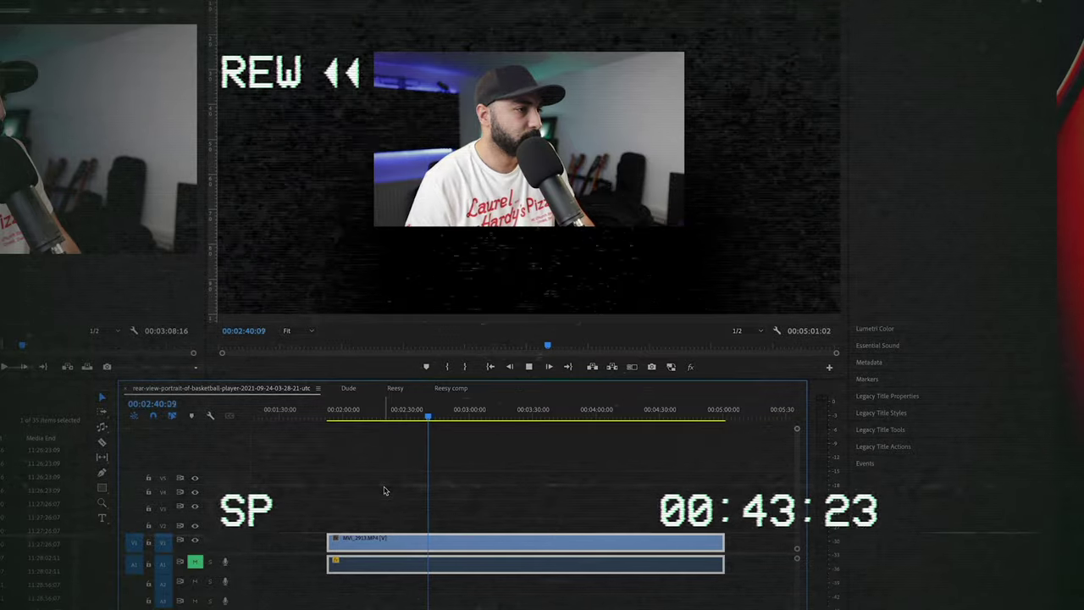
pyautogui.press('j')
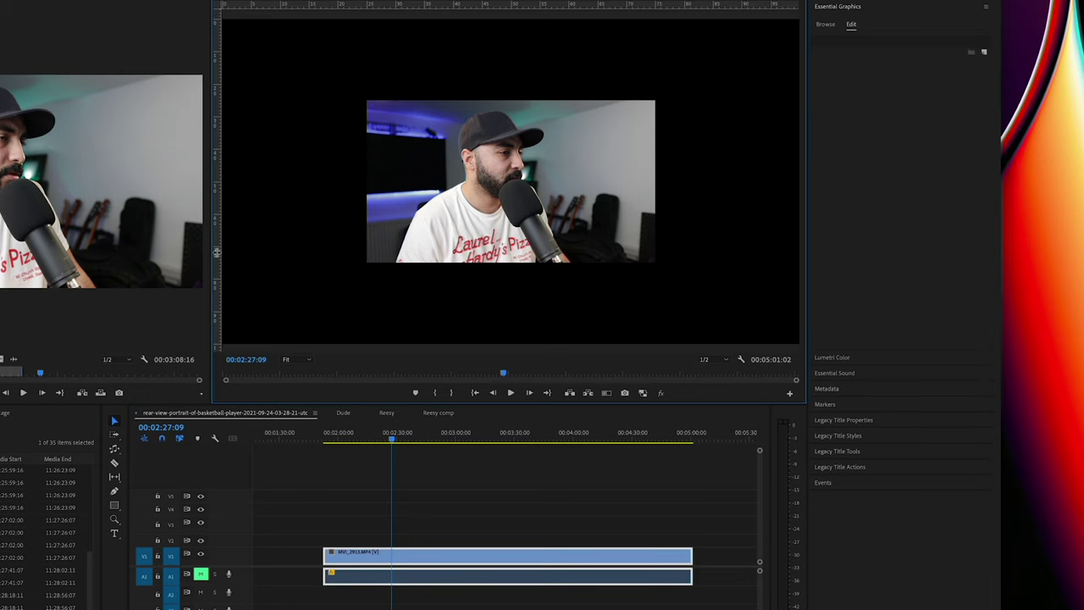
# Step: Keep rulers in percent and place vertical and horizontal guides at the frame's 50% centre
pyautogui.rightClick(217, 252)
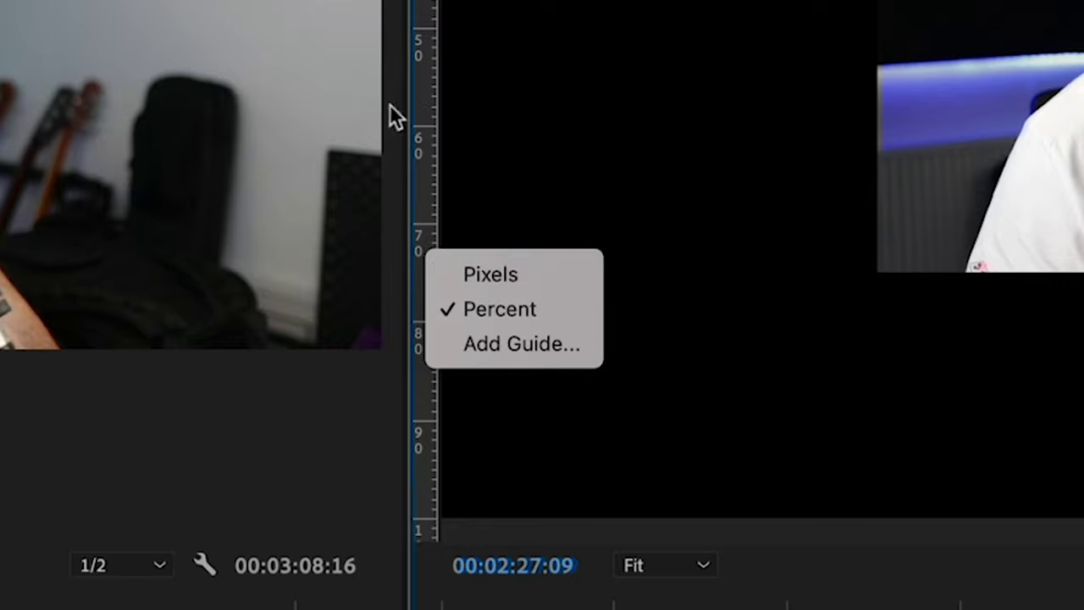
pyautogui.click(426, 113)
pyautogui.moveTo(408, 127); pyautogui.dragTo(455, 339)
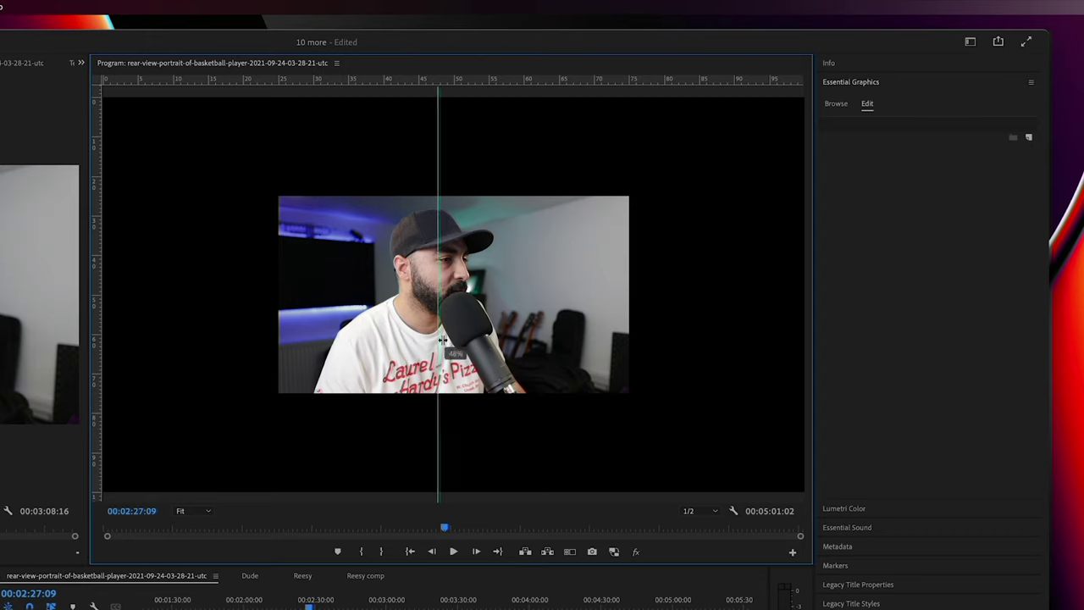
pyautogui.moveTo(515, 85); pyautogui.dragTo(509, 294)
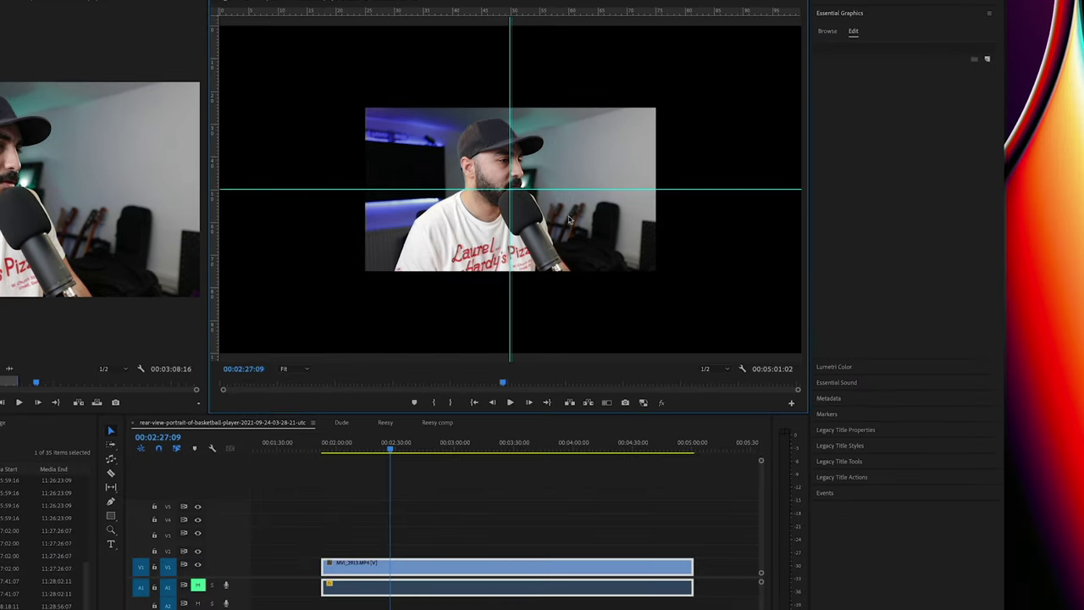
# Step: Arrange the clip and its copies into the top-left, top-right and bottom-left quadrants
pyautogui.click(527, 354)
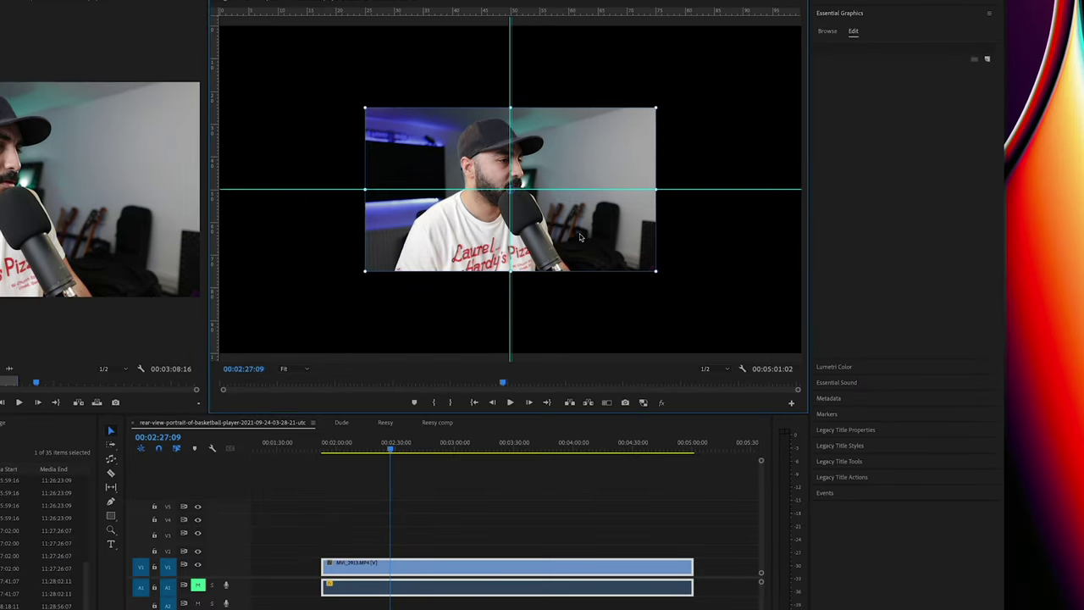
pyautogui.moveTo(579, 237); pyautogui.dragTo(431, 158)
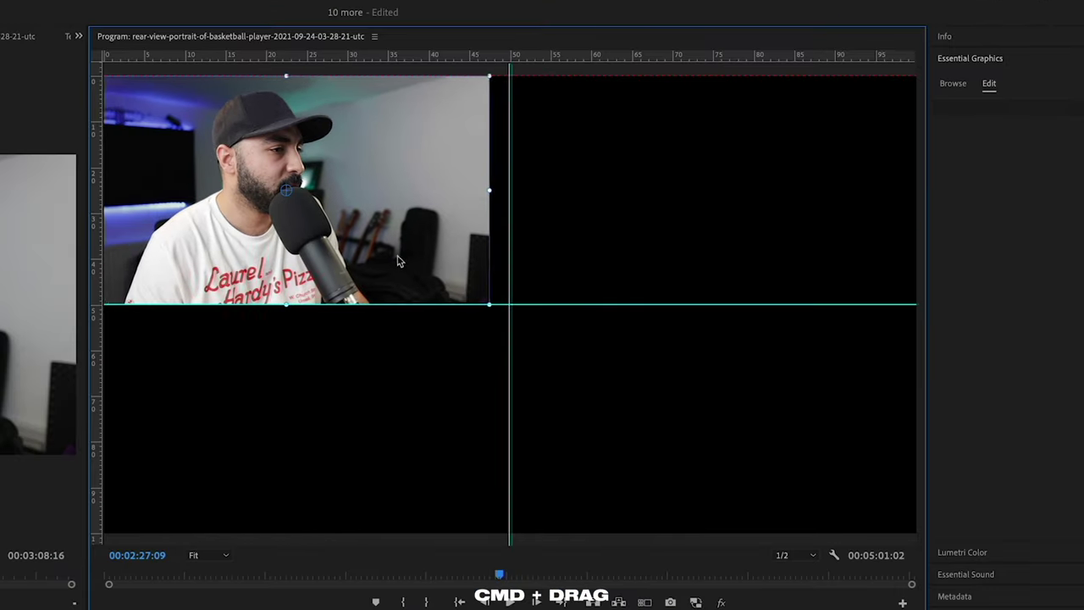
pyautogui.moveTo(398, 261); pyautogui.dragTo(795, 461)
pyautogui.click(467, 443)
pyautogui.moveTo(652, 376); pyautogui.dragTo(659, 149)
pyautogui.moveTo(569, 286); pyautogui.dragTo(305, 317)
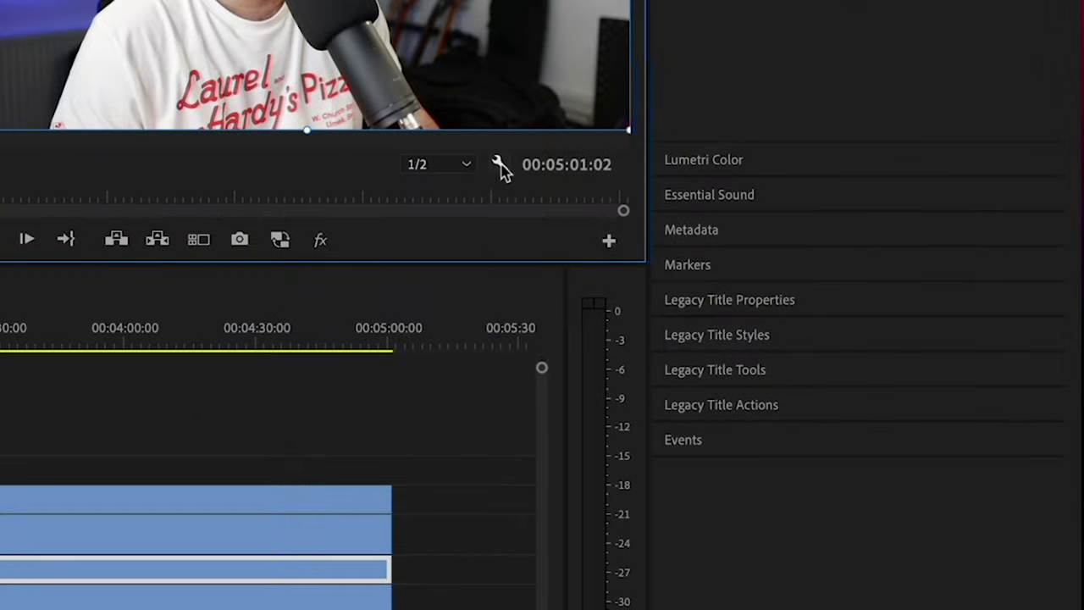
# Step: Show the guides over the frame and save them as a guide template named 'test'
pyautogui.click(779, 329)
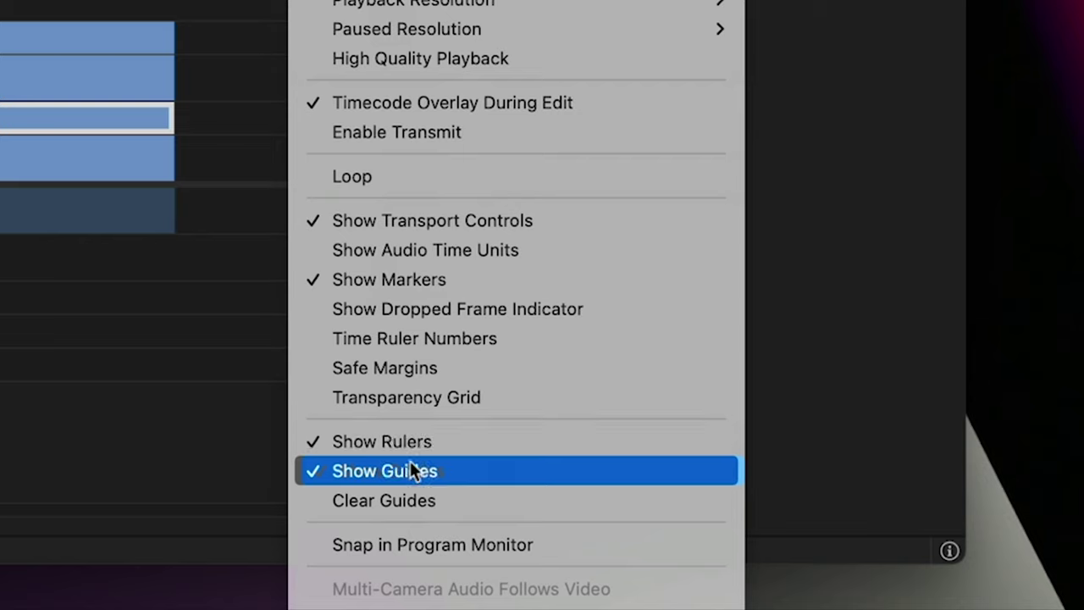
pyautogui.click(382, 501)
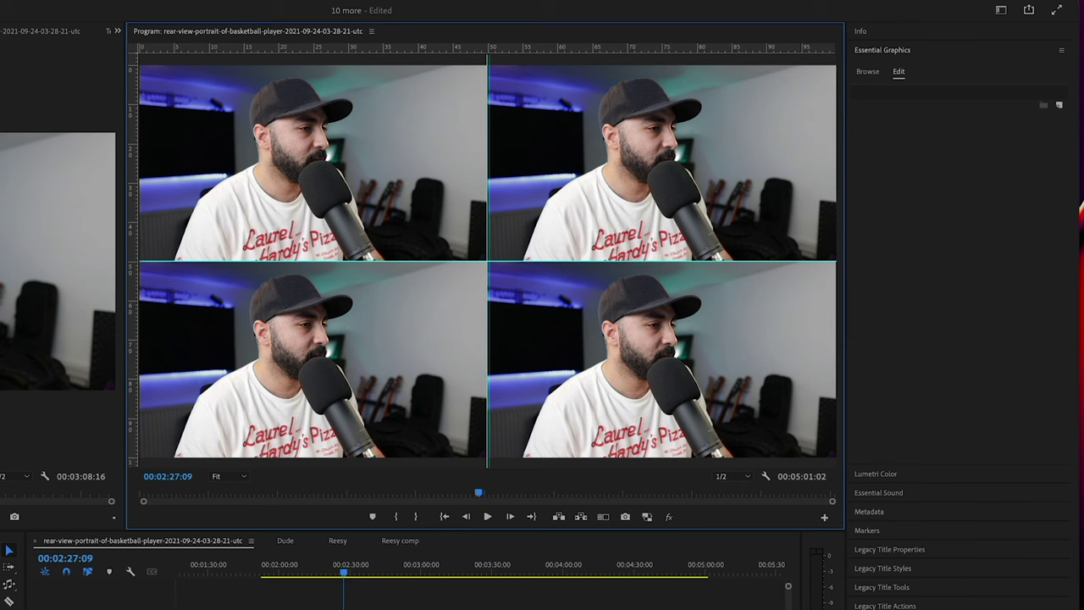
pyautogui.click(530, 9)
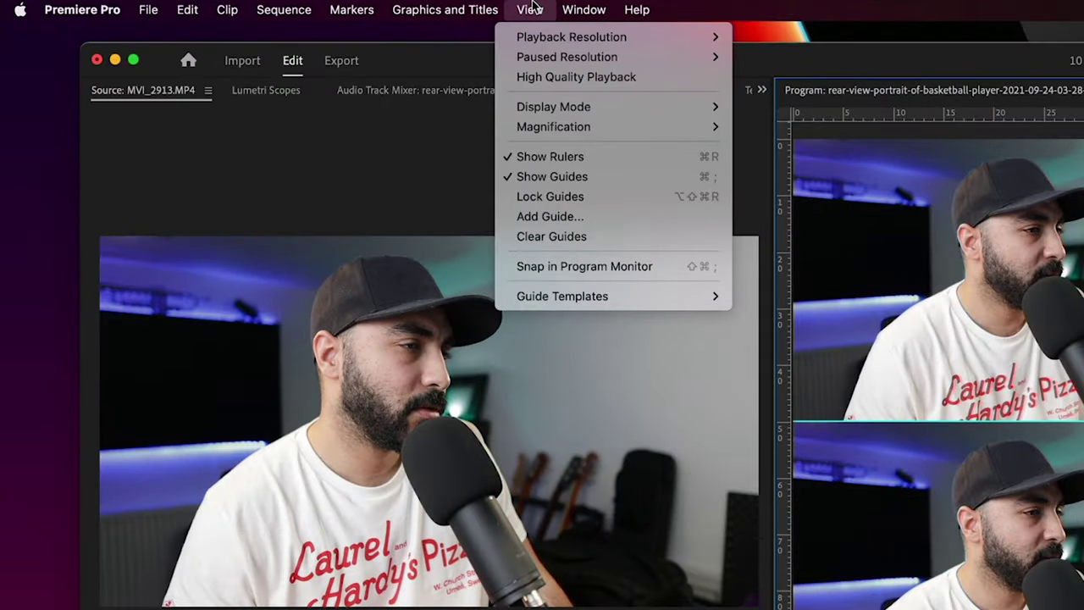
pyautogui.moveTo(579, 294)
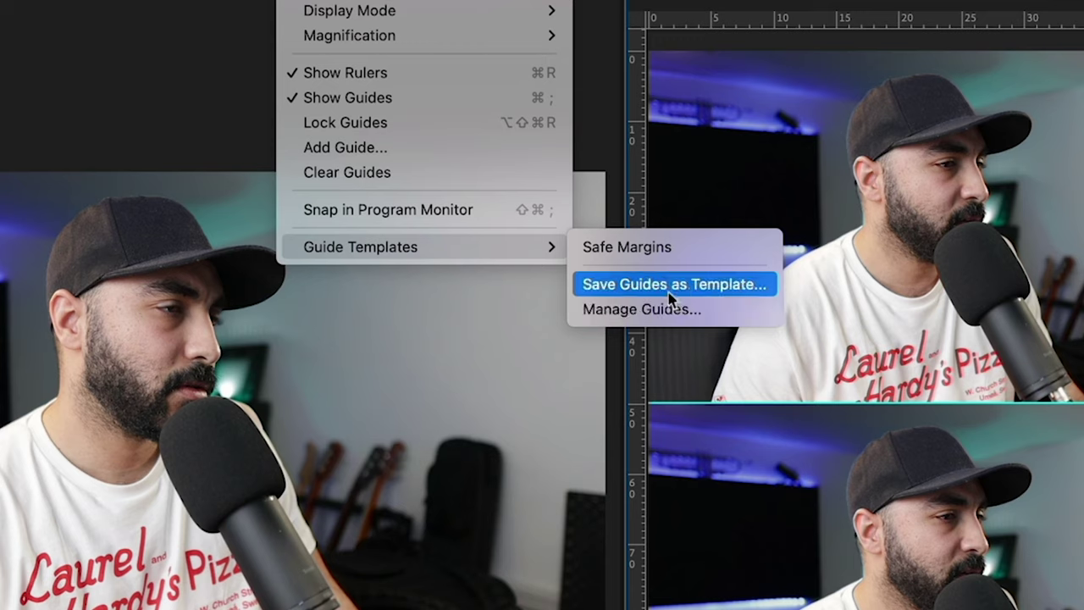
pyautogui.click(675, 284)
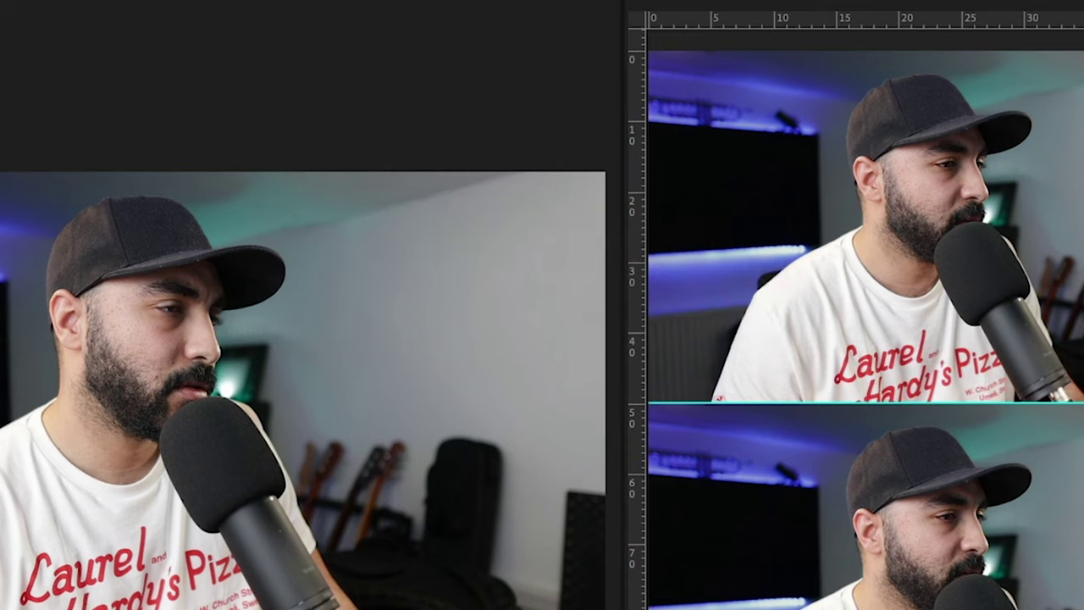
pyautogui.write('test')
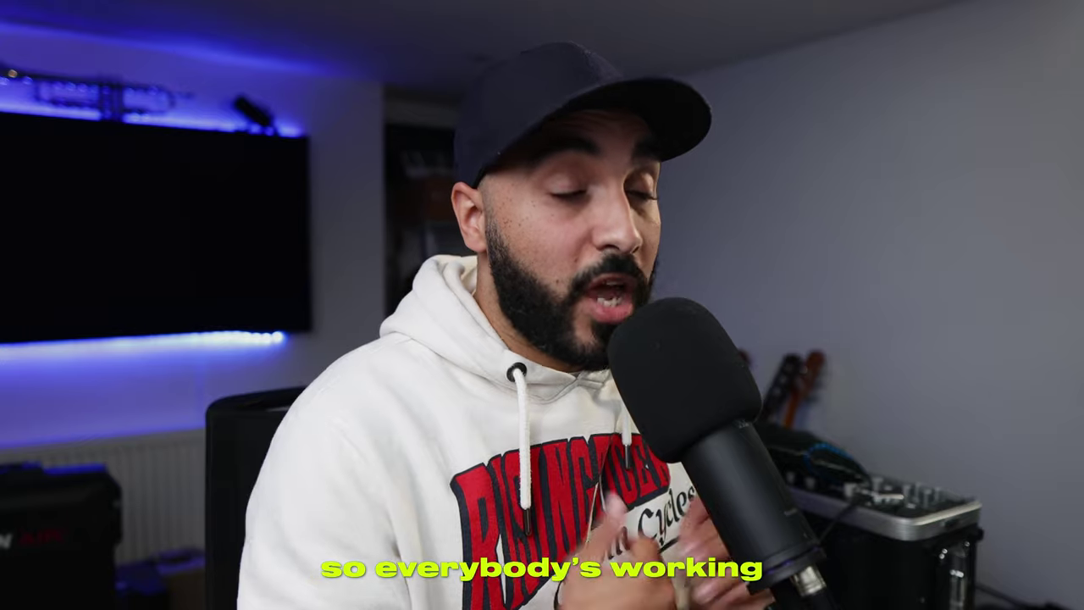